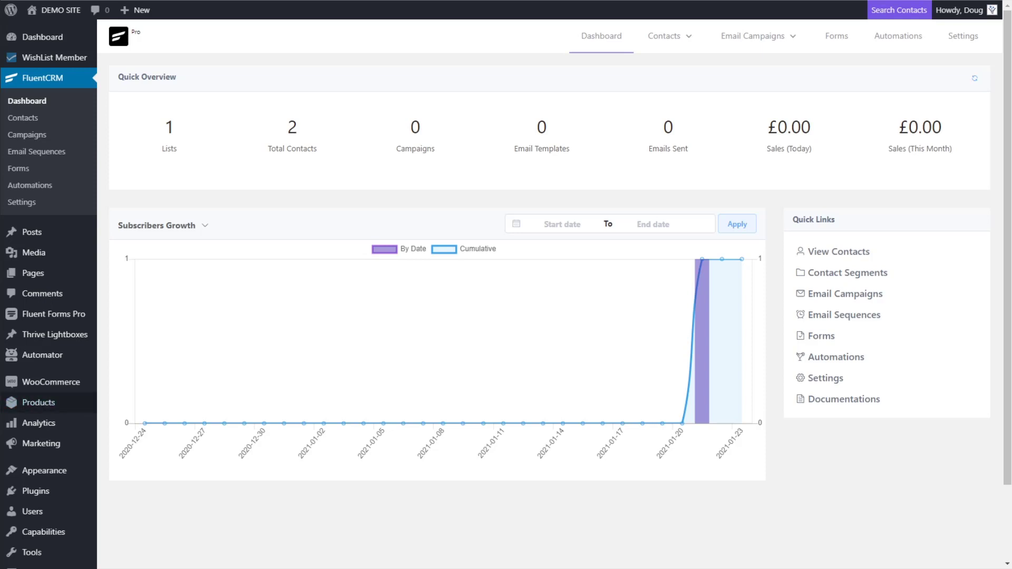
Bring up the Thrive Leads dashboard from the Thrive Dashboard menu
scroll(37, 402, "down", 2)
mouse_move(53, 531)
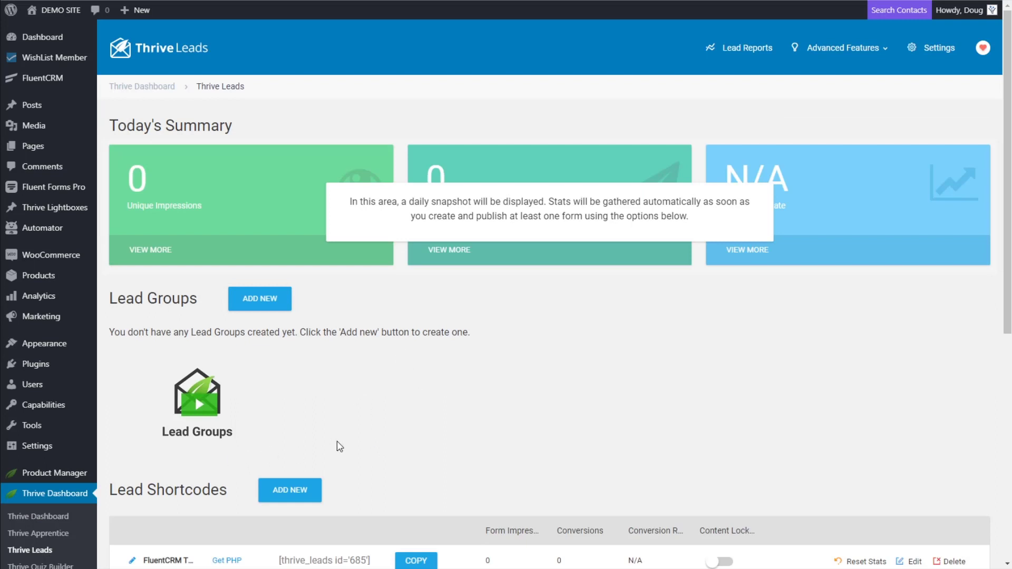
Create a new lead shortcode named 'FluentCRM Test'
left_click_drag(232, 496, 111, 498)
left_click(291, 499)
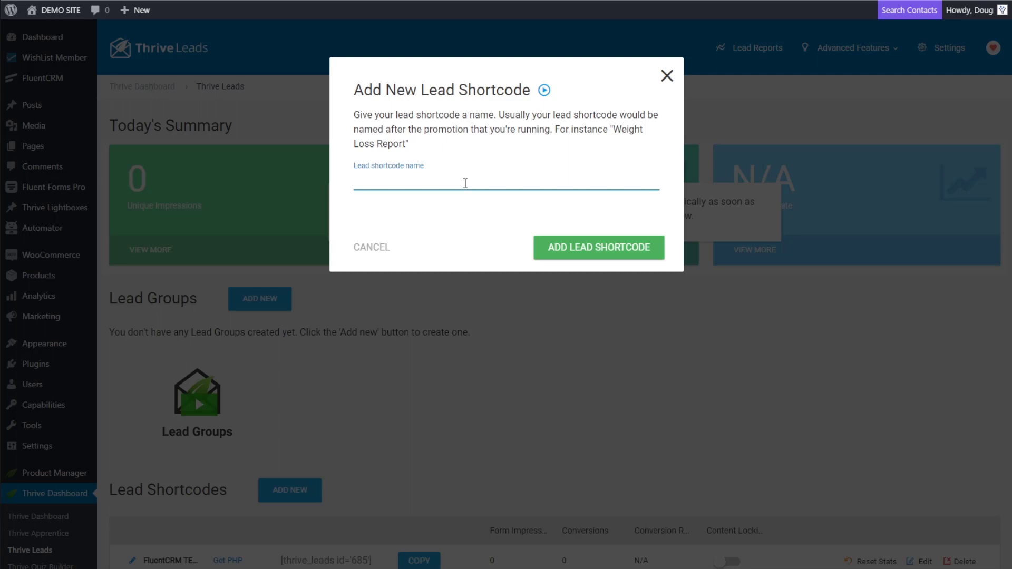
type("FluentCRM Test")
left_click(560, 246)
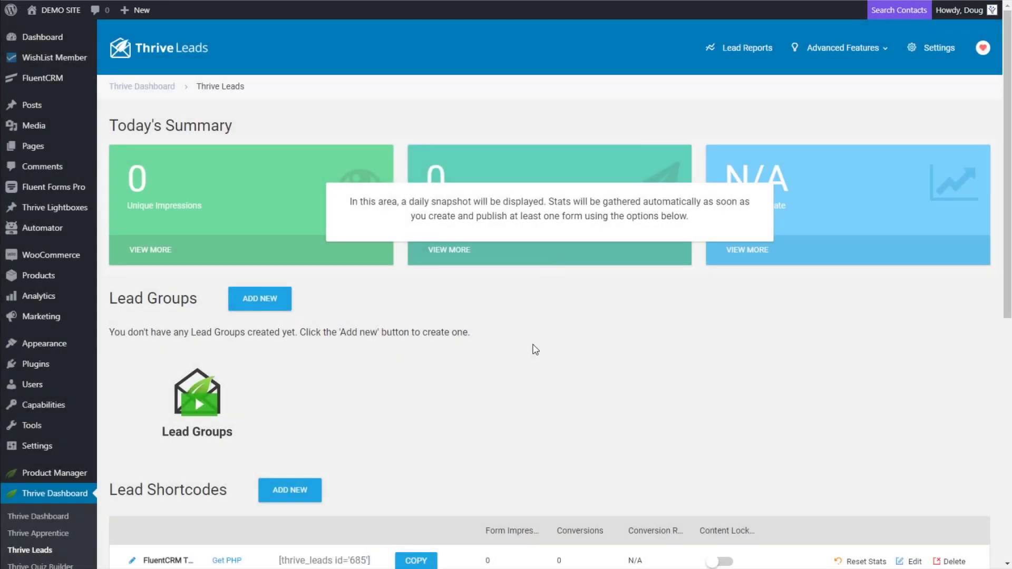
scroll(536, 349, "down", 3)
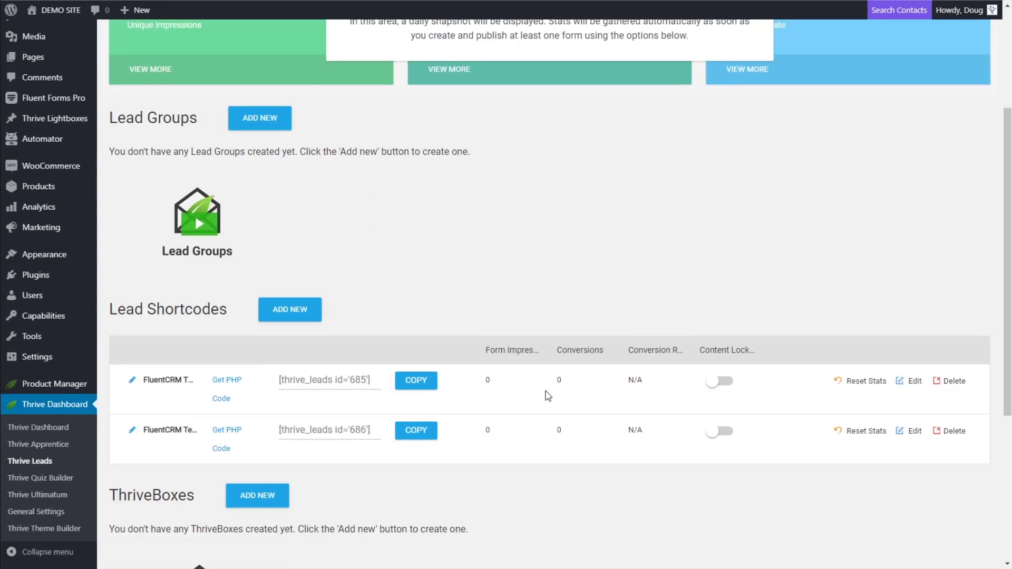
Add a form named 'Test' to the new shortcode and open it for design editing
left_click(913, 381)
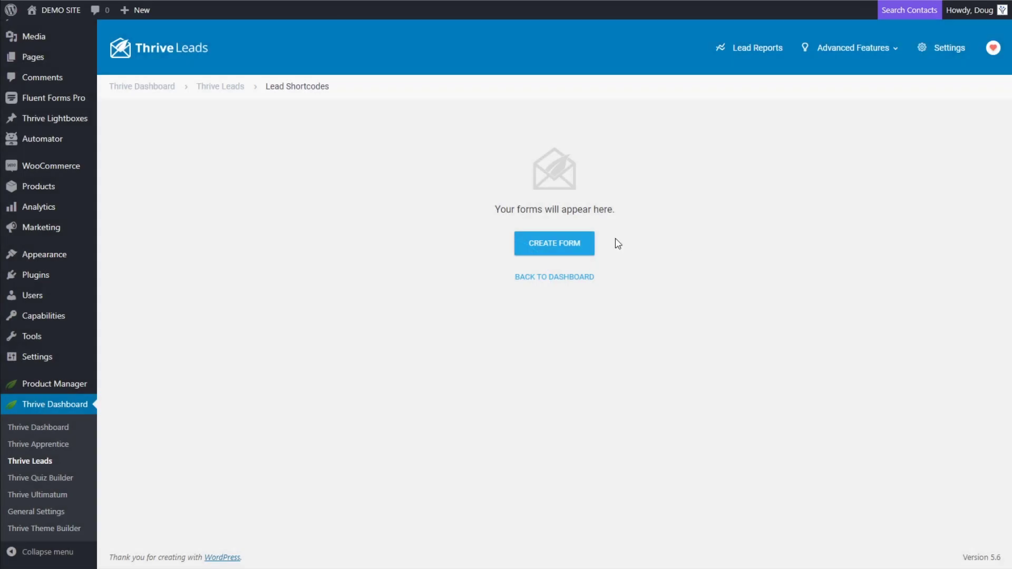
left_click(537, 254)
left_click(435, 164)
type("Test")
left_click(606, 236)
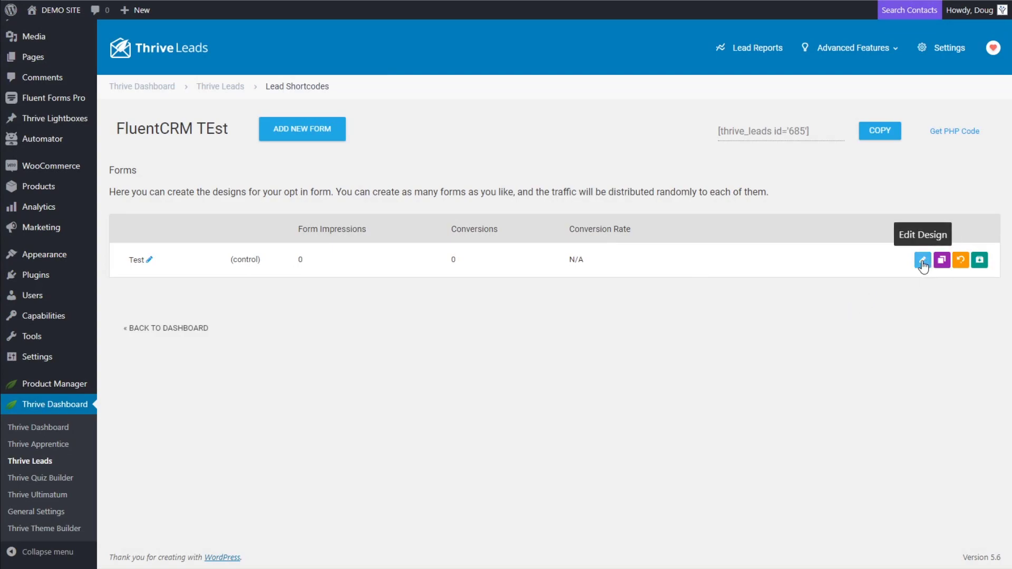
left_click(922, 259)
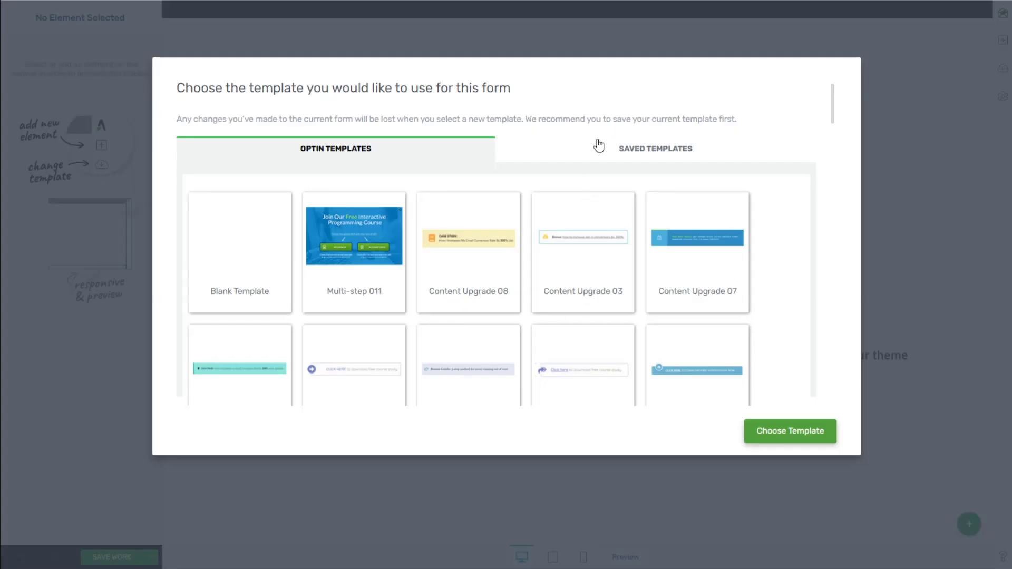
Start the form from the Blank Template and give it a white background
left_click(233, 248)
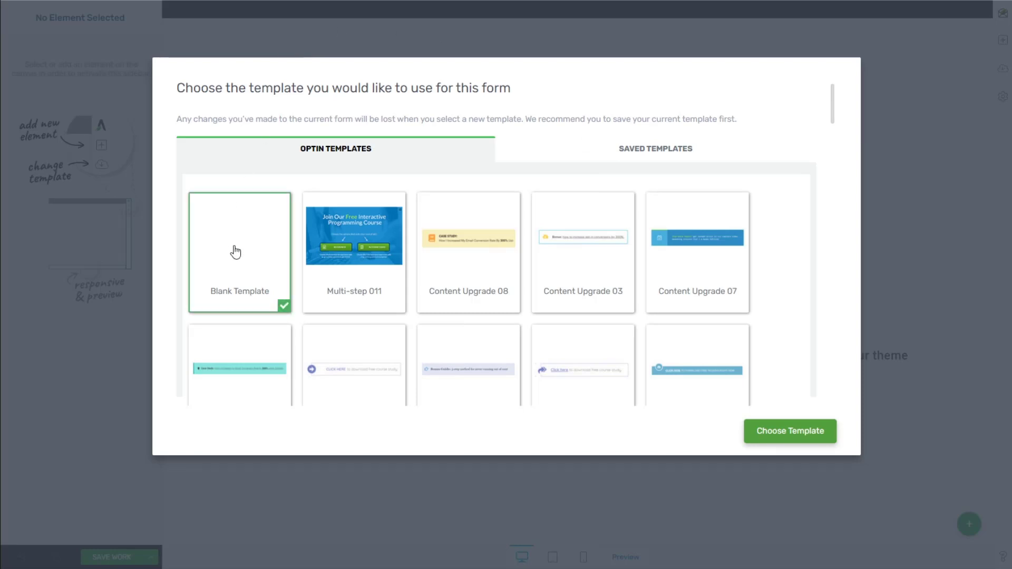
left_click(814, 430)
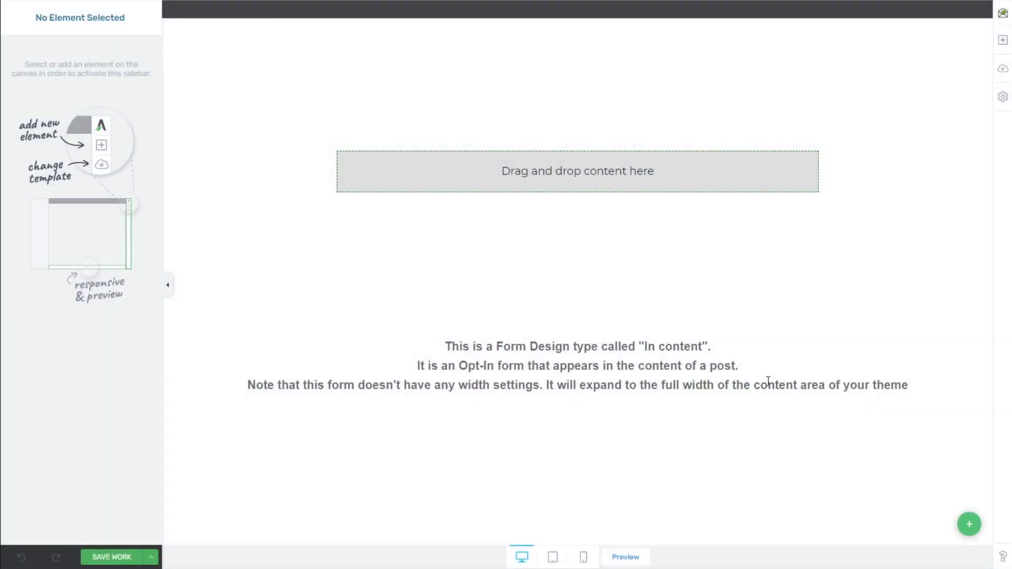
left_click(747, 175)
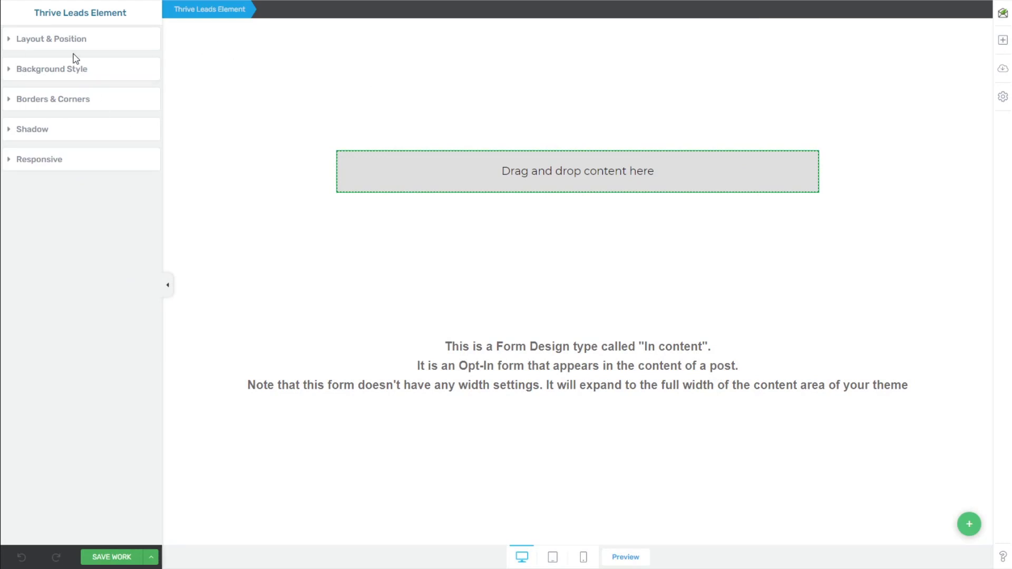
left_click(58, 70)
left_click(19, 142)
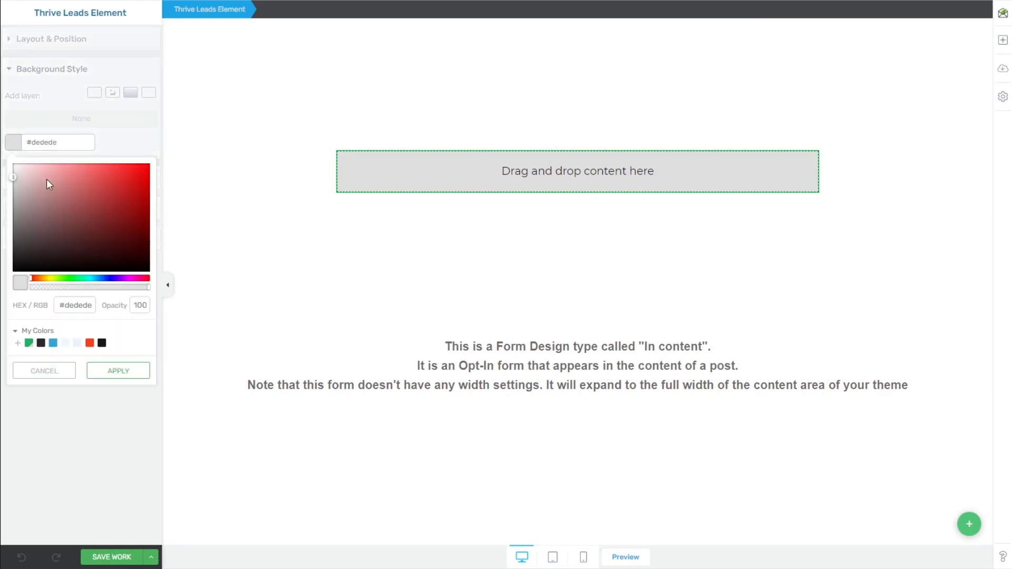
left_click(66, 343)
left_click(88, 372)
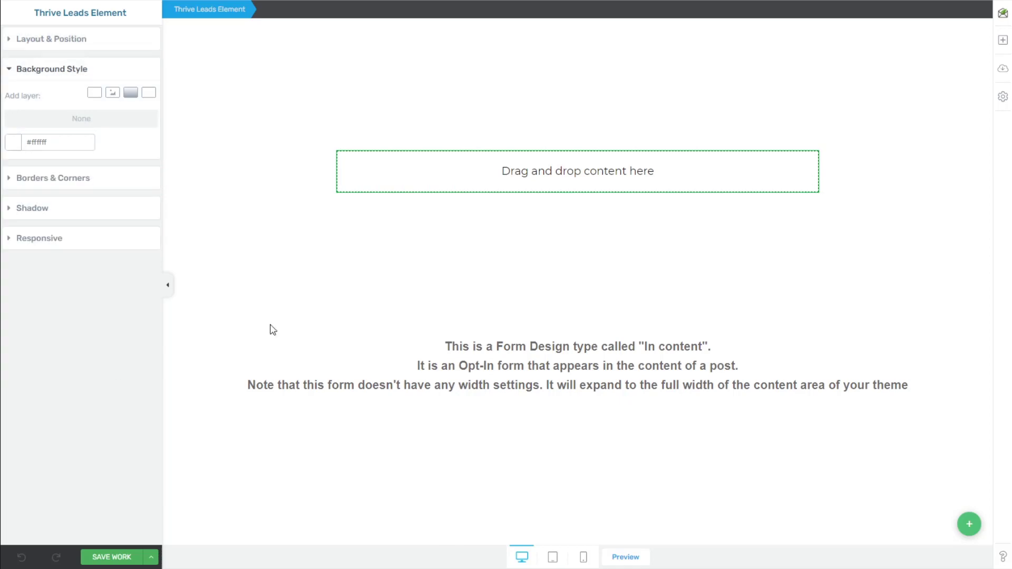
Insert a Lead Generation element using a simple Name and Email signup template
left_click(1004, 44)
type("lead")
left_click_drag(893, 108, 621, 171)
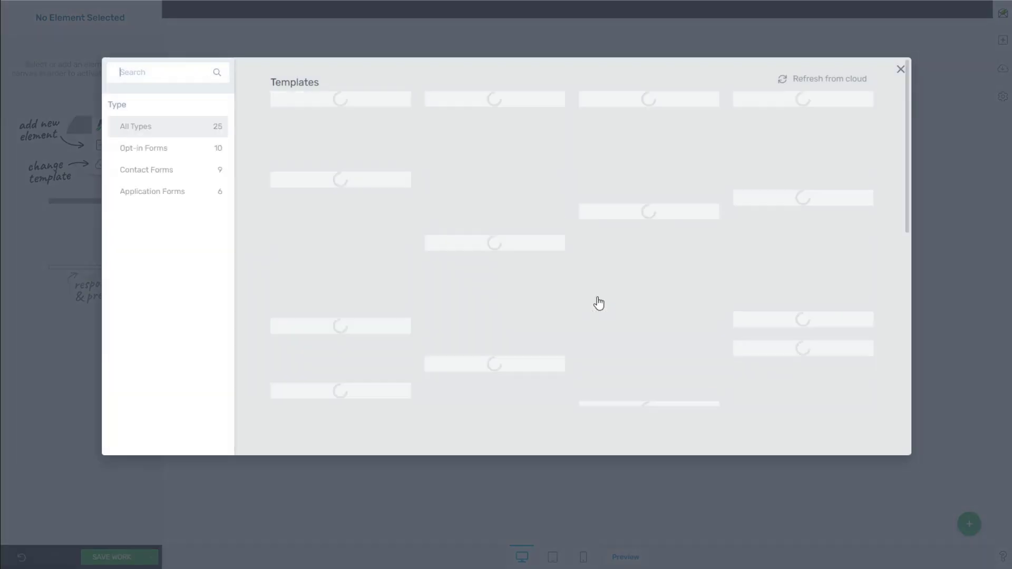
scroll(481, 264, "down", 3)
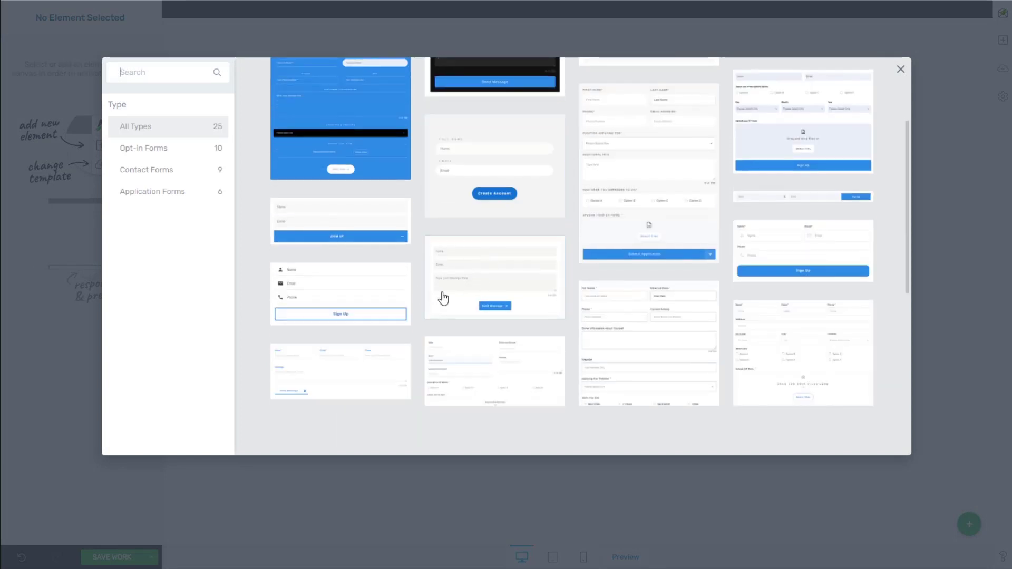
scroll(443, 298, "down", 5)
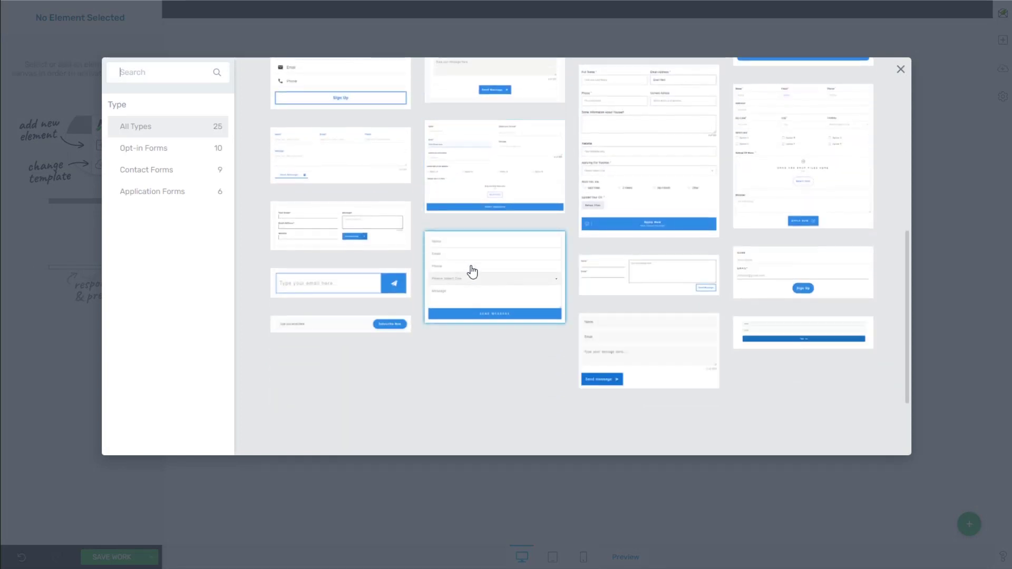
left_click(793, 334)
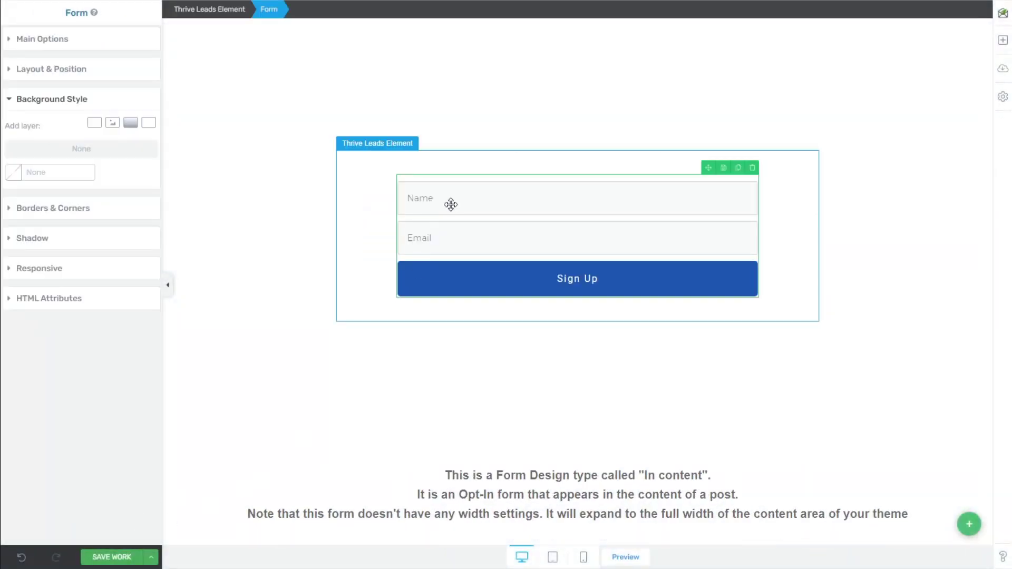
Show a success notification after submission and save the form design
left_click(20, 40)
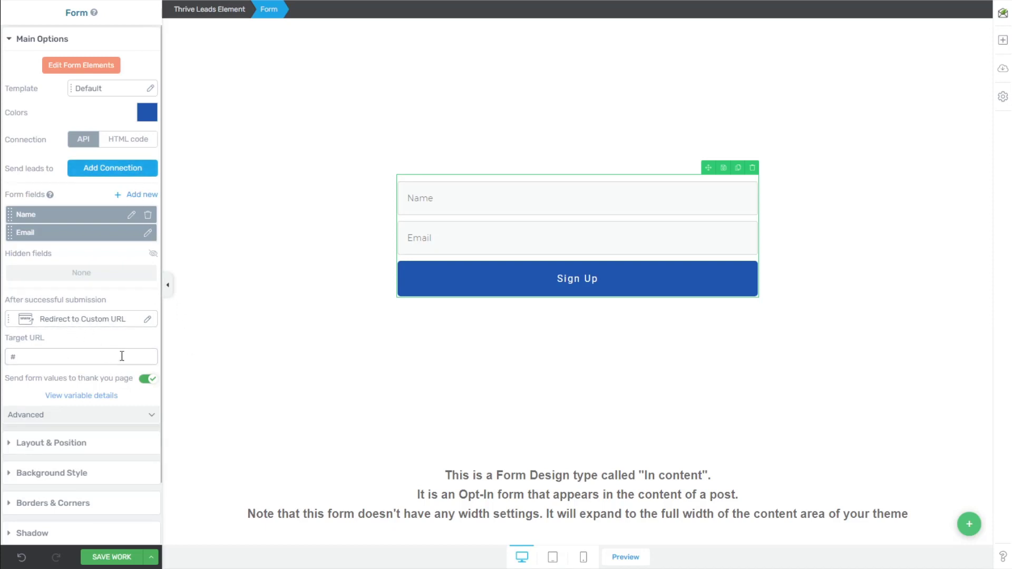
left_click(148, 319)
left_click(79, 380)
left_click(118, 429)
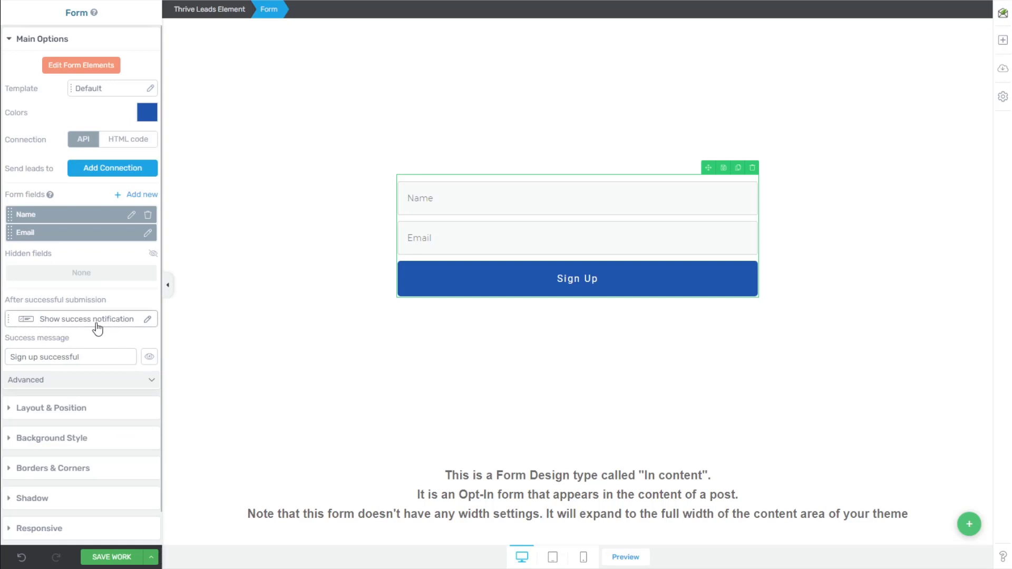
left_click(116, 557)
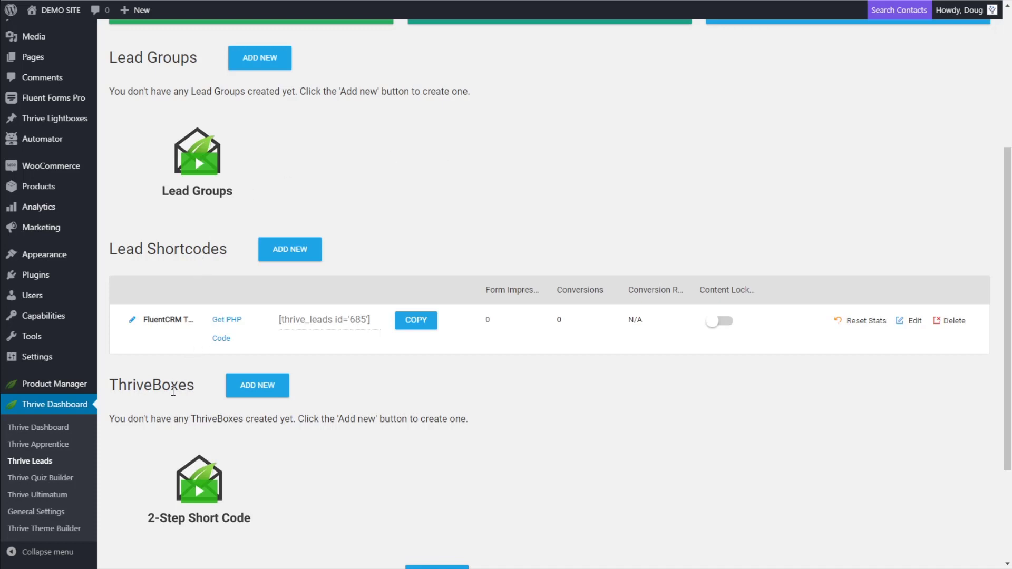
Go to the Thrive Dashboard overview and open the Notification Manager card
left_click(48, 428)
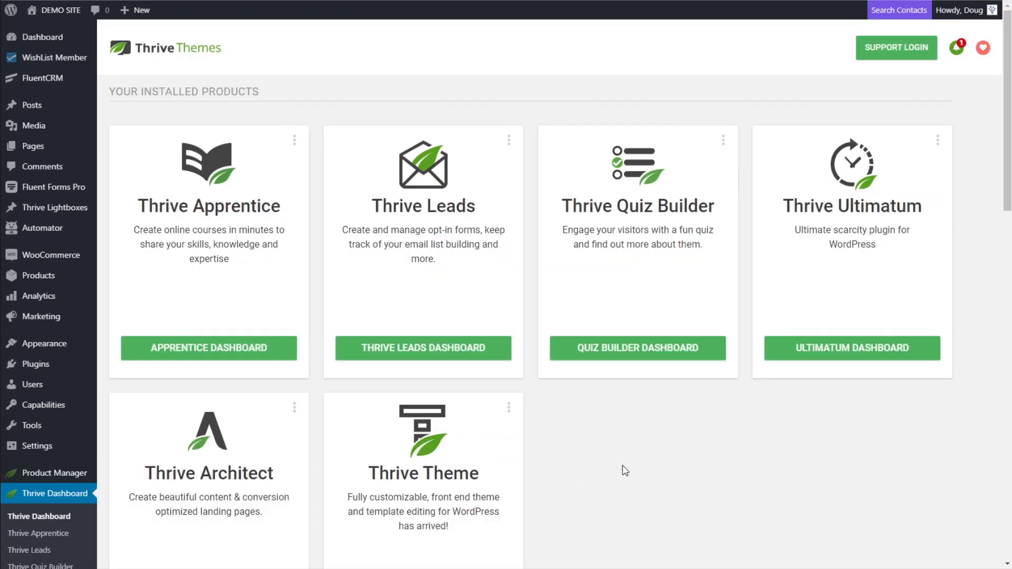
scroll(614, 466, "down", 8)
scroll(586, 410, "down", 10)
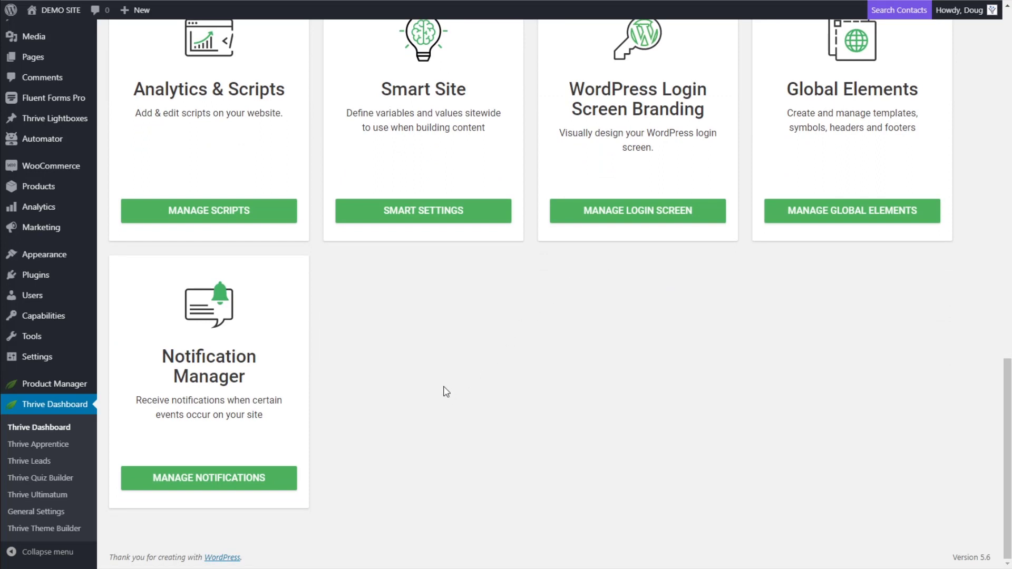
left_click(188, 480)
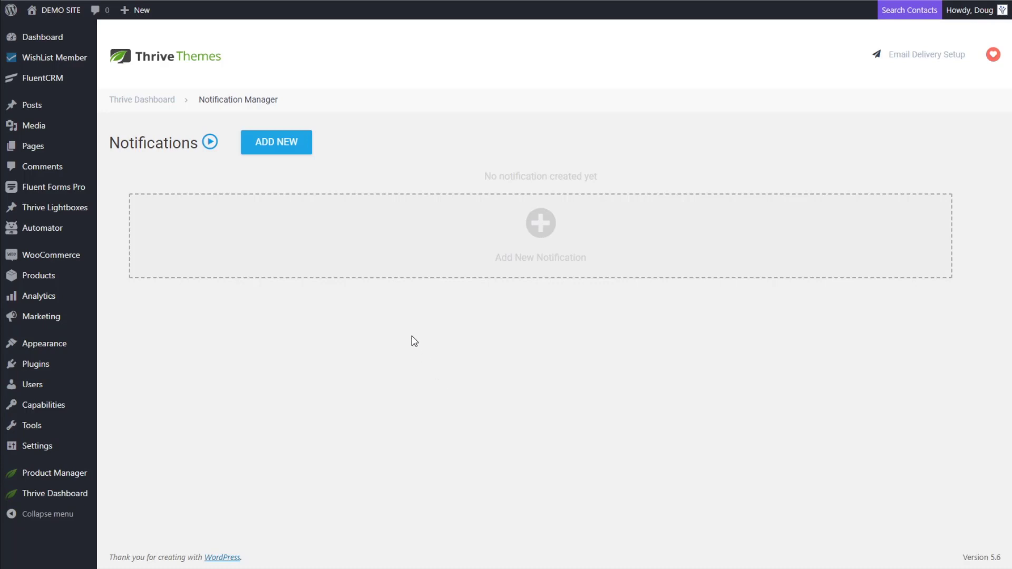
Start a new notification triggered by Email Sign up from the FluentCRM TEst shortcode
left_click(543, 235)
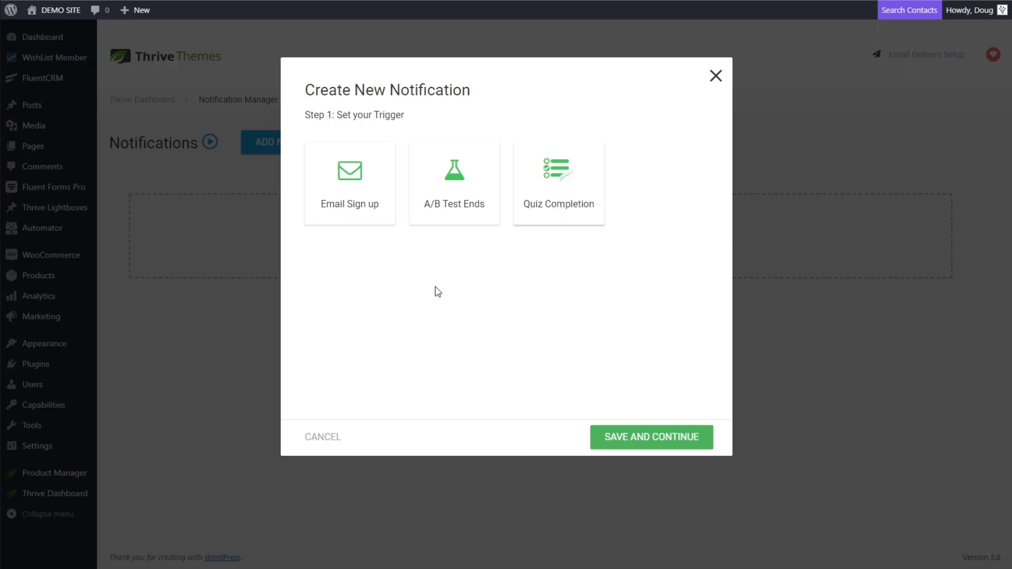
left_click(350, 192)
scroll(431, 344, "down", 2)
scroll(431, 344, "down", 2)
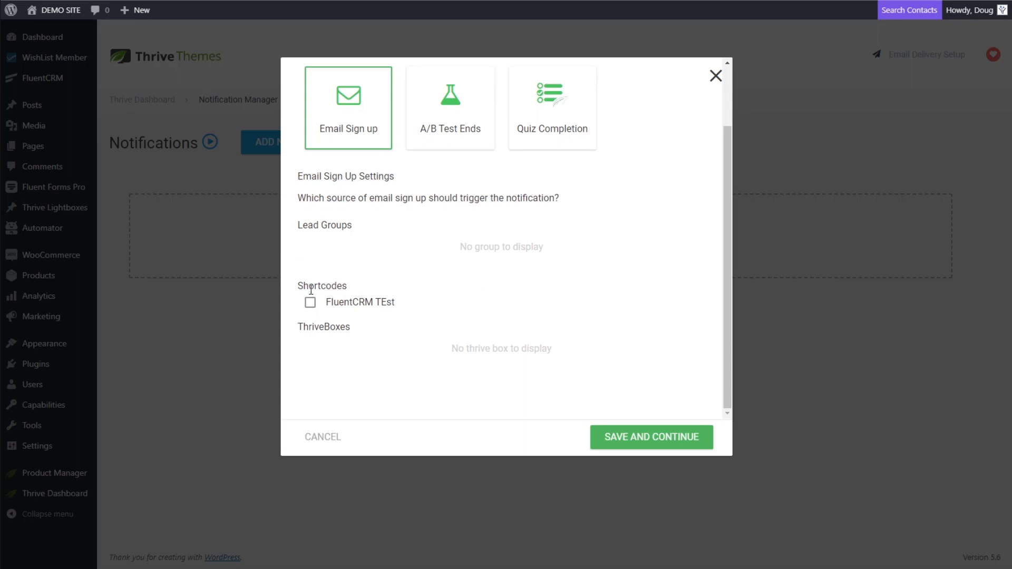
left_click_drag(363, 293, 301, 283)
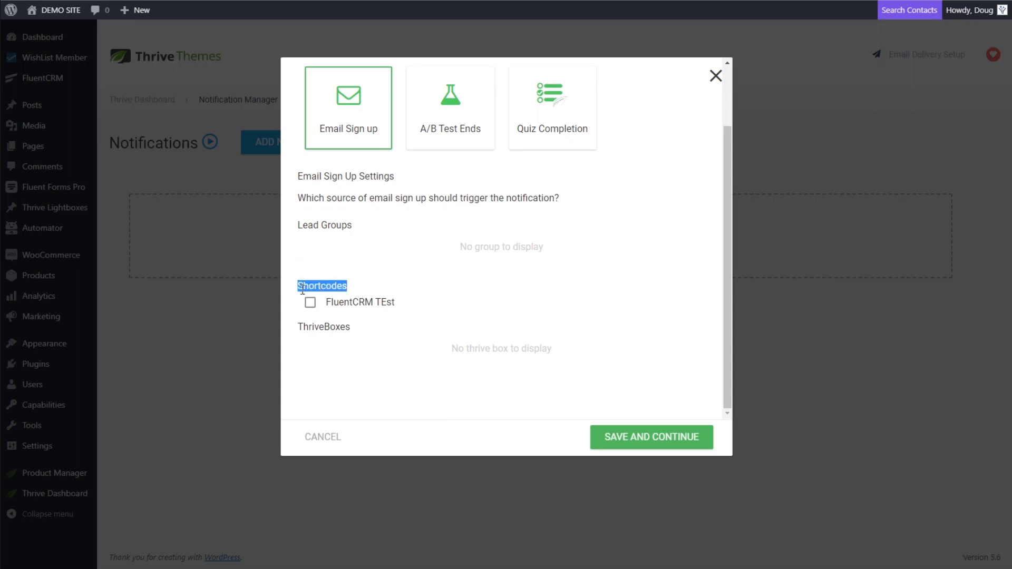
left_click(362, 289)
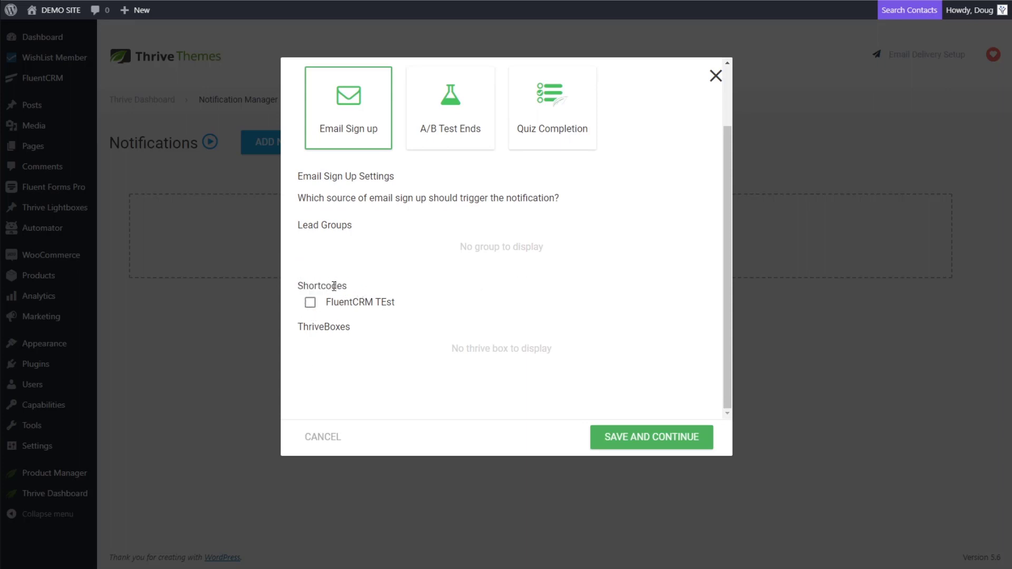
left_click(311, 304)
Make the notification's action Call a Custom Script
left_click(637, 446)
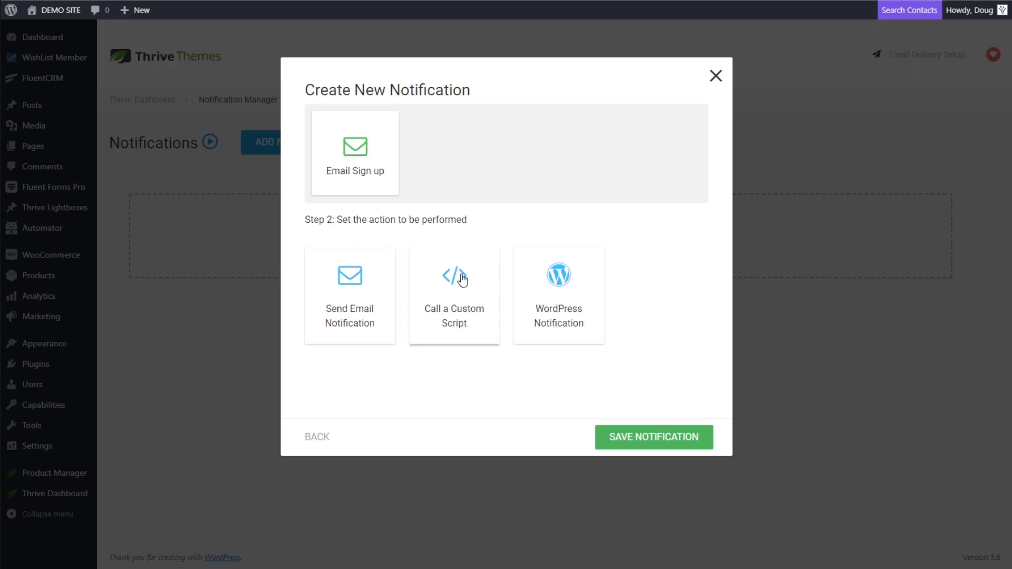
left_click(458, 303)
scroll(453, 324, "down", 1)
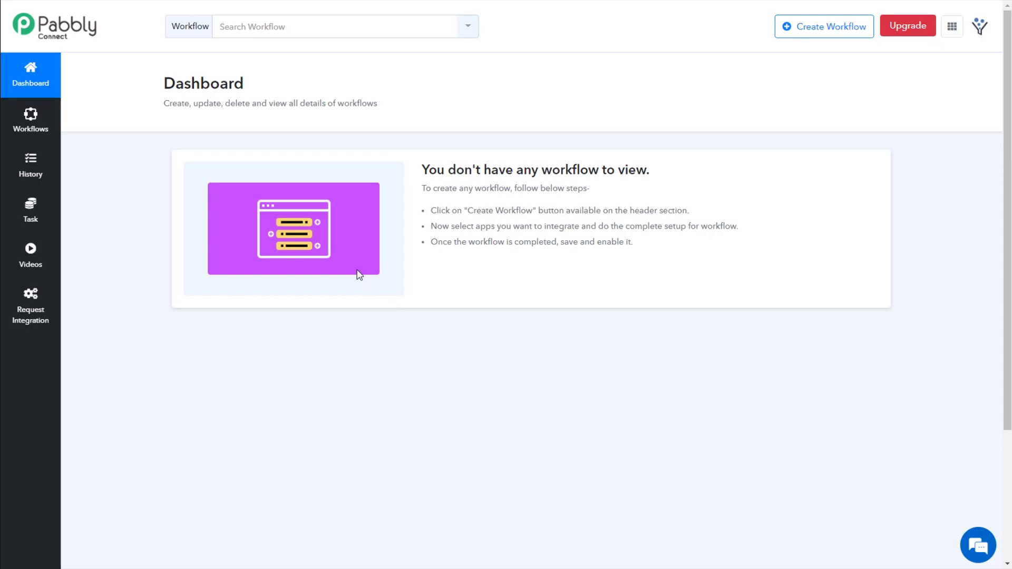
Create a Pabbly Connect workflow named 'TL to FCRM Test'
left_click(804, 30)
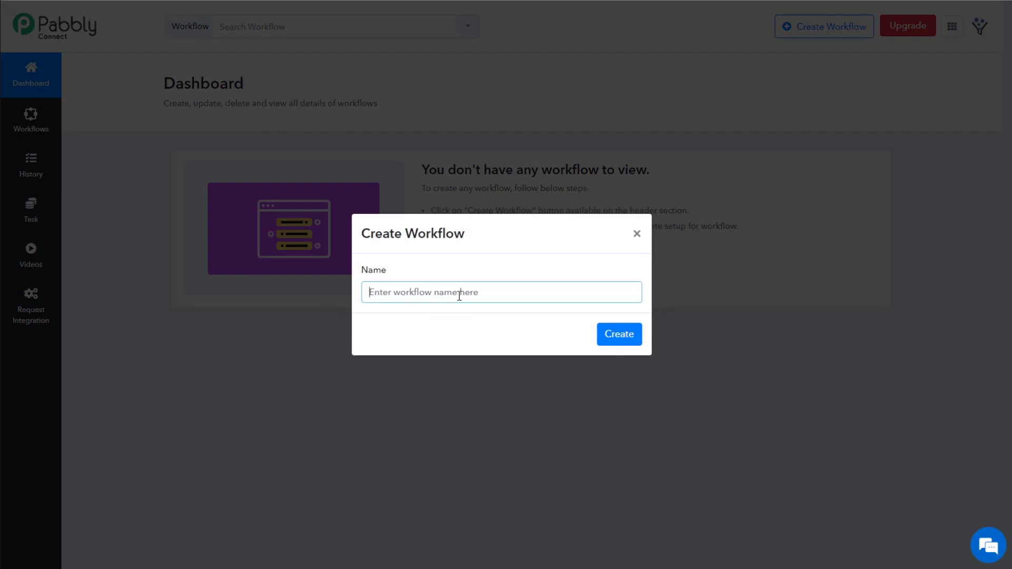
type("TL to FCRM TEst")
double_click(428, 292)
type("Test")
left_click(620, 335)
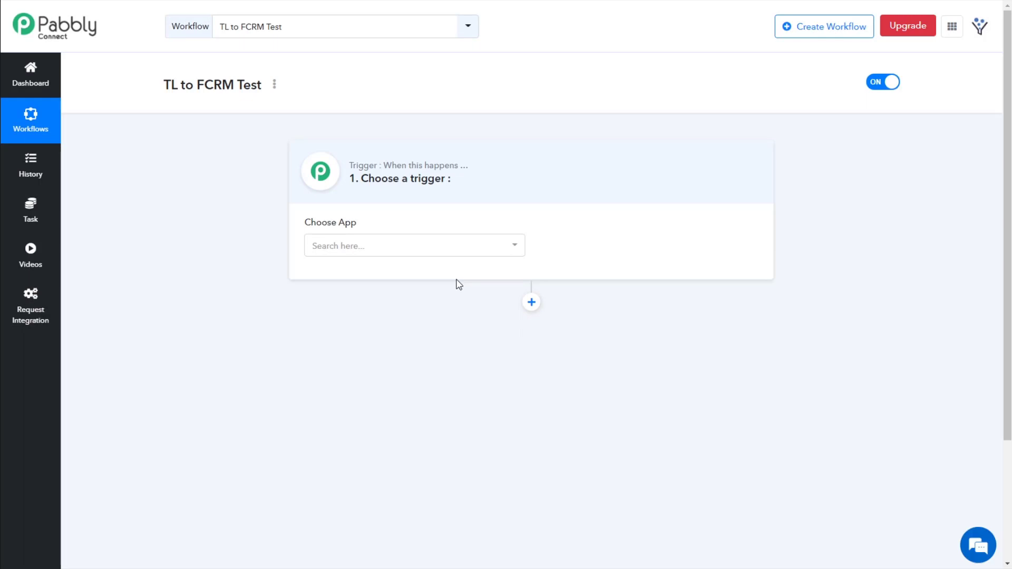
Set Webhook as the workflow's trigger app and copy its webhook URL
left_click(414, 246)
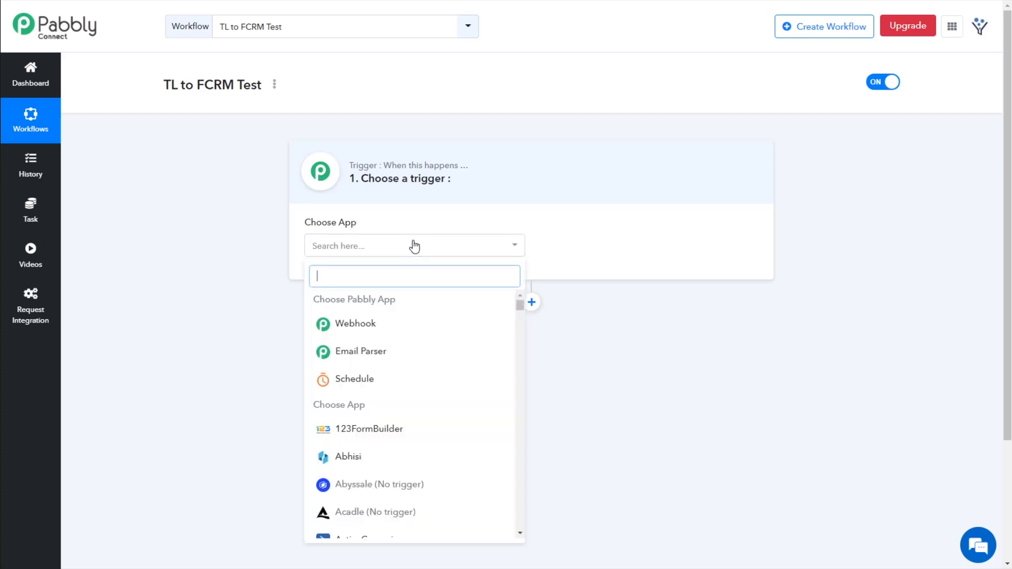
type("r")
key("BackSpace")
type("webhook")
left_click(352, 298)
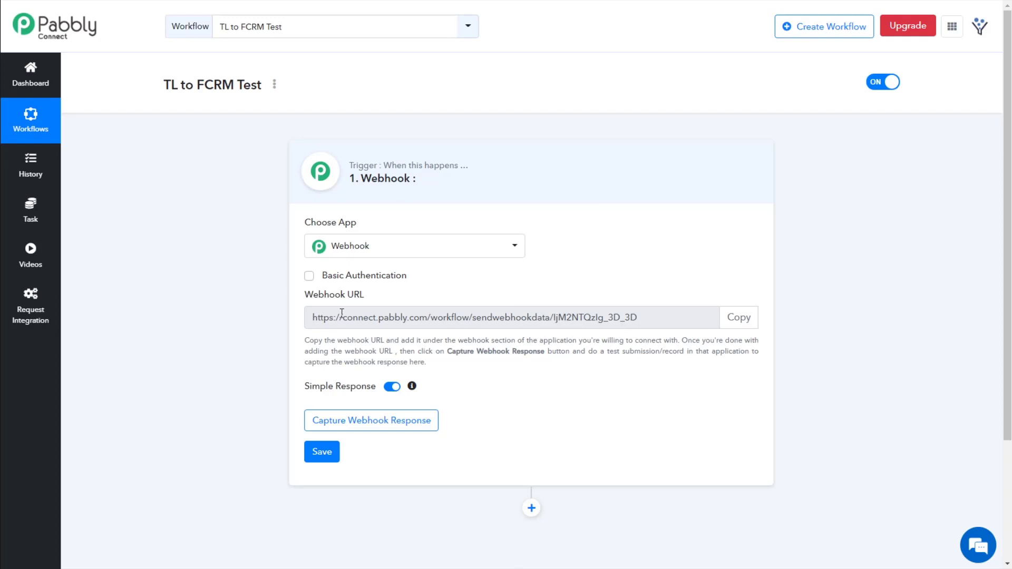
left_click(740, 319)
key("ctrl+c")
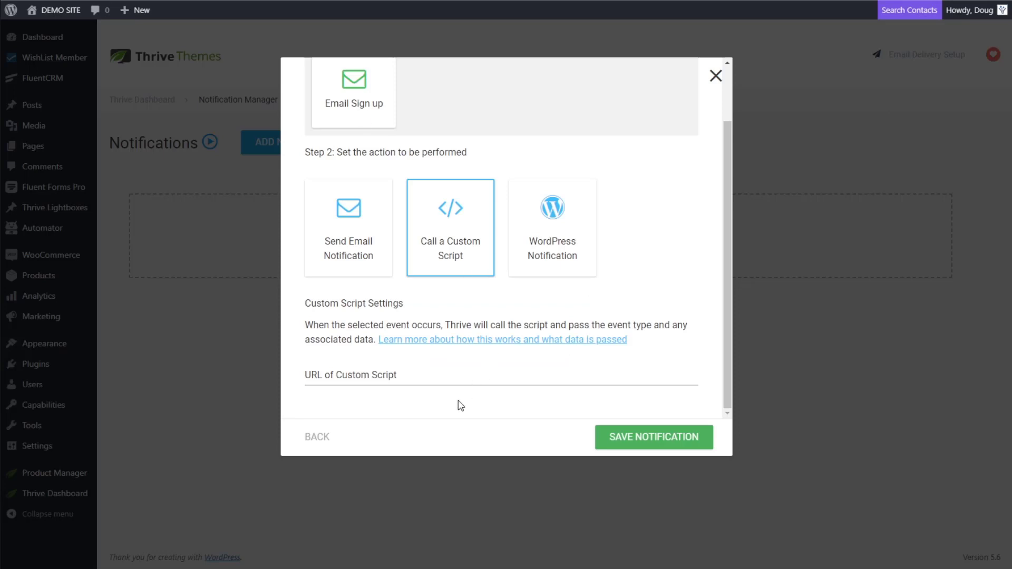
Paste the Pabbly webhook URL as the custom script URL and save the notification
left_click(412, 378)
key("ctrl+v")
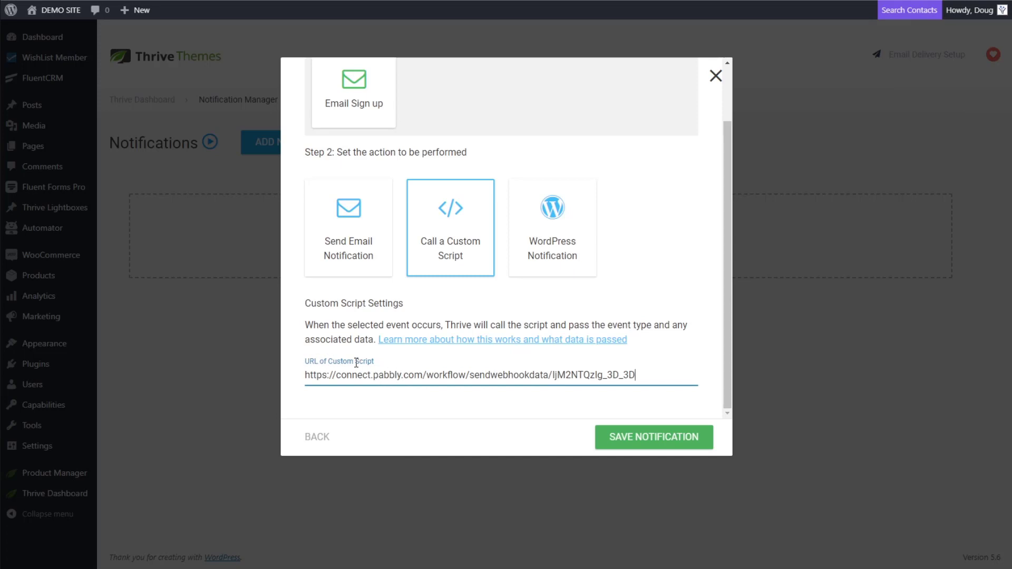
left_click(651, 439)
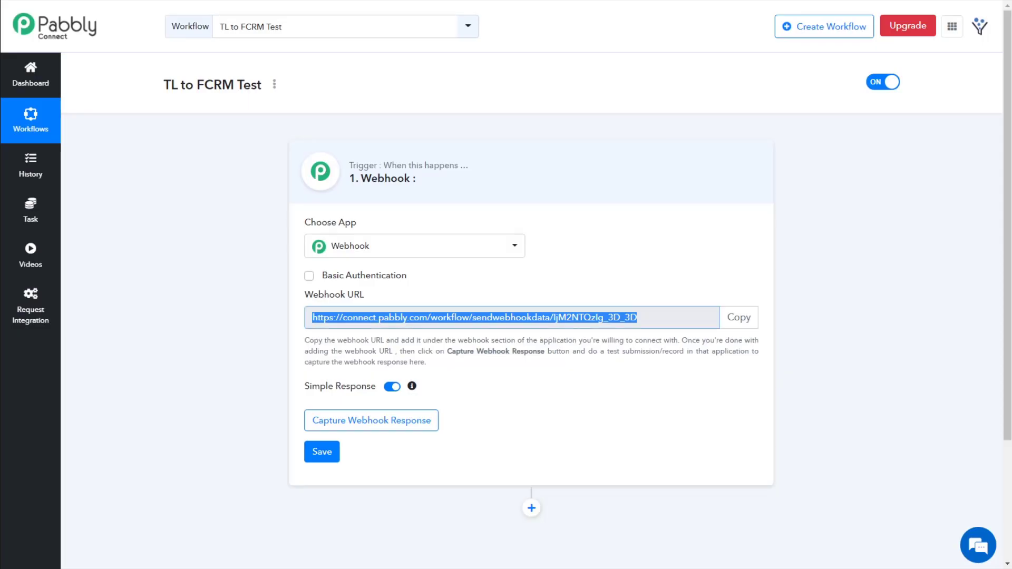
Set the Pabbly webhook trigger to capture an incoming webhook response
scroll(221, 338, "down", 1)
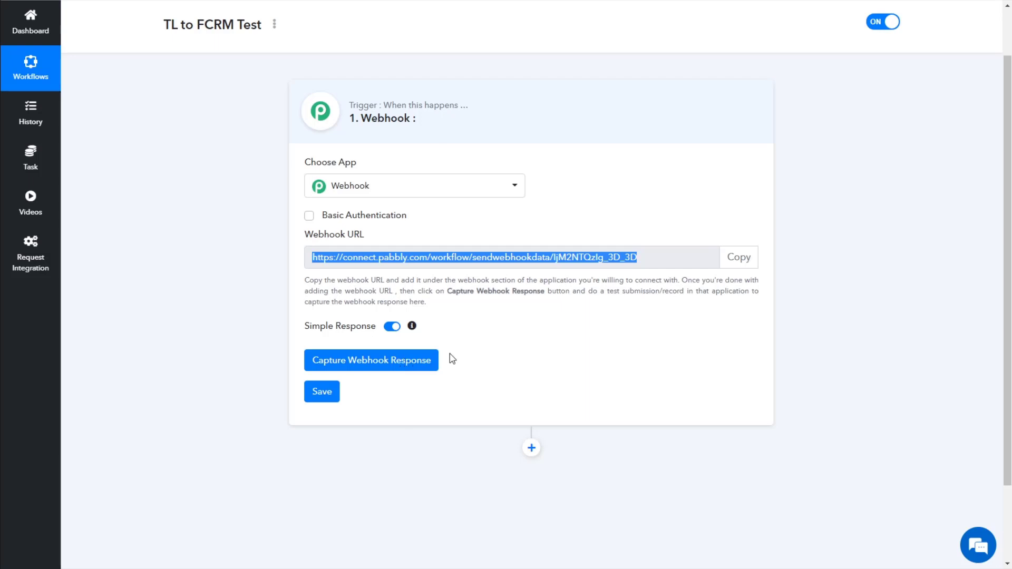
left_click(471, 331)
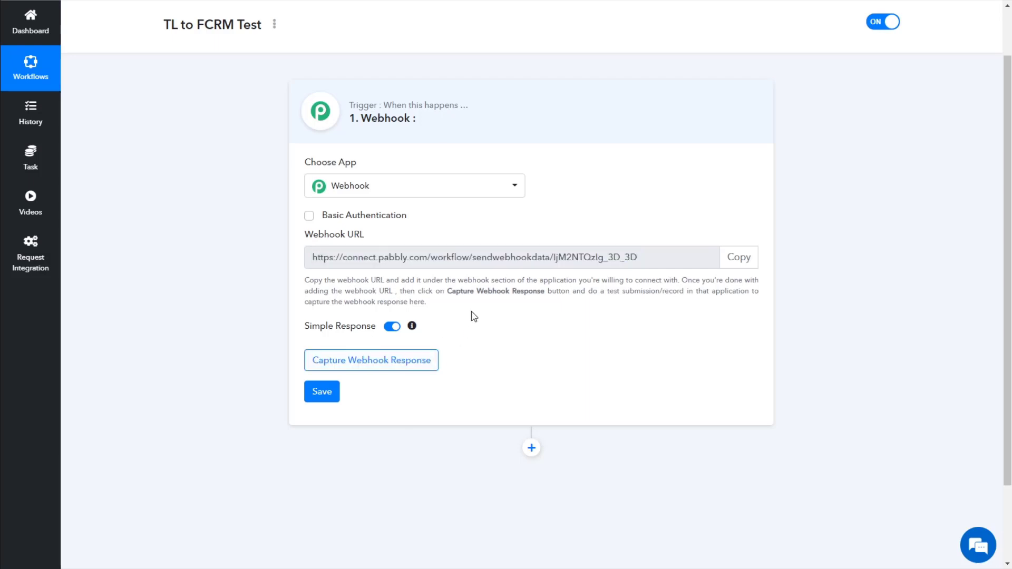
left_click(380, 363)
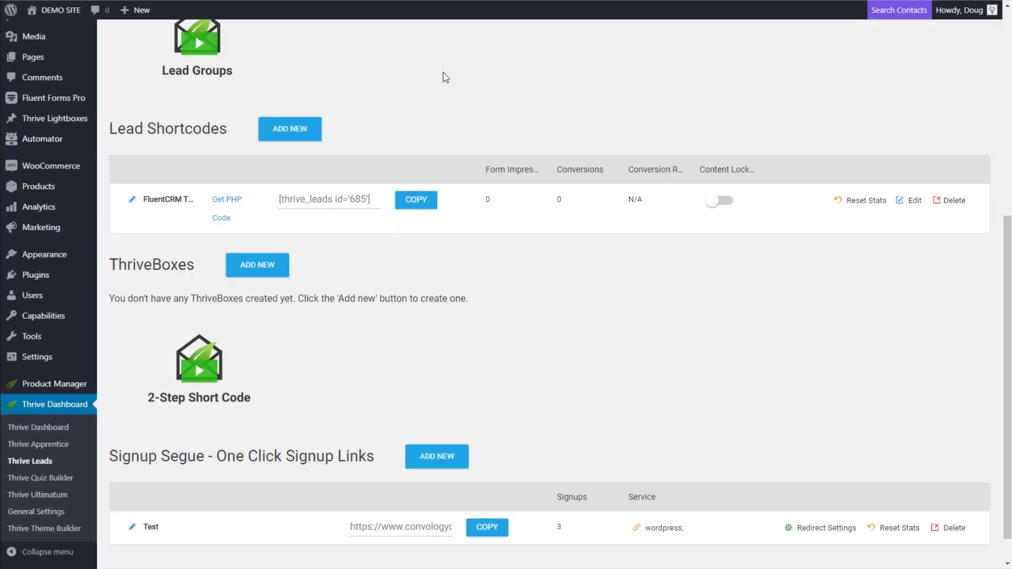
Copy the [thrive_leads id='685'] code from the Lead Shortcodes list
scroll(445, 78, "up", 1)
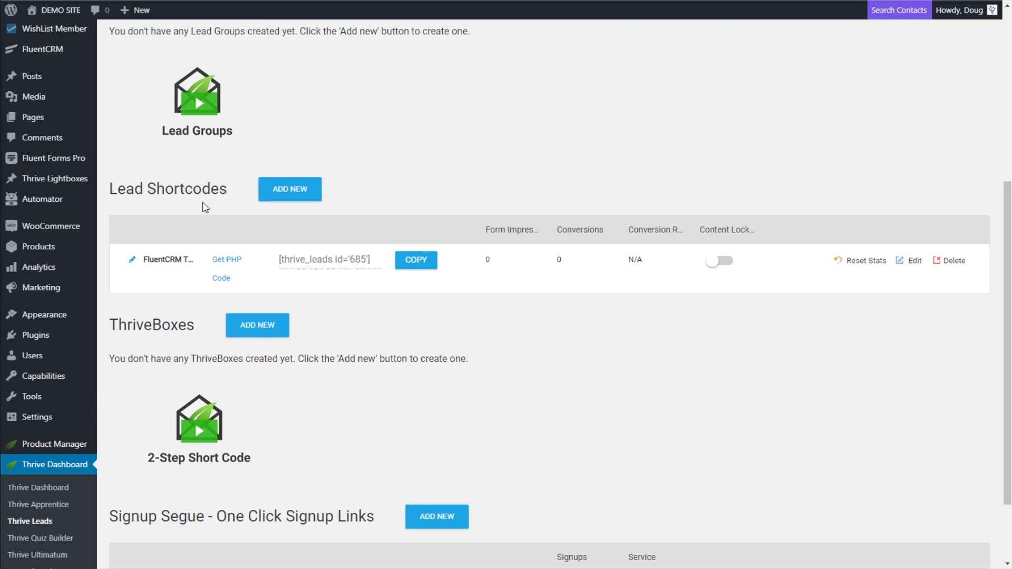
left_click(414, 262)
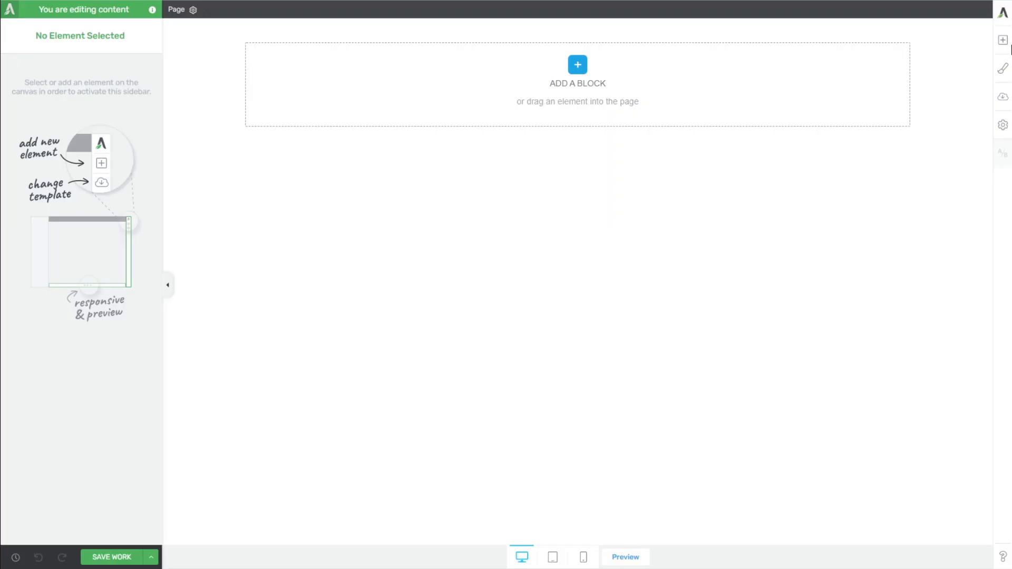
Embed the FluentCRM TEst form via a Thrive Leads Shortcode element, save the page, and preview it
left_click(1002, 40)
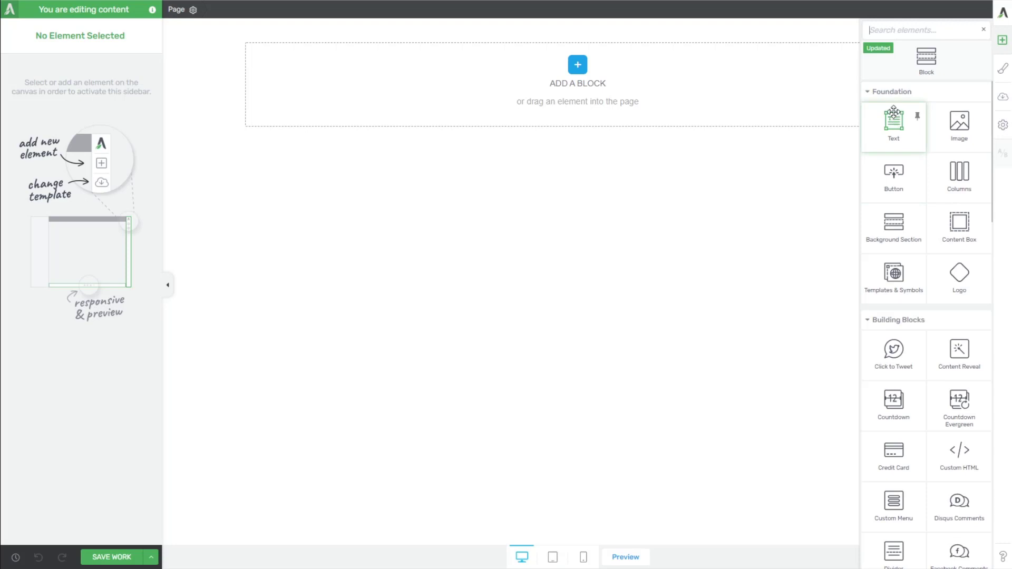
type("lead")
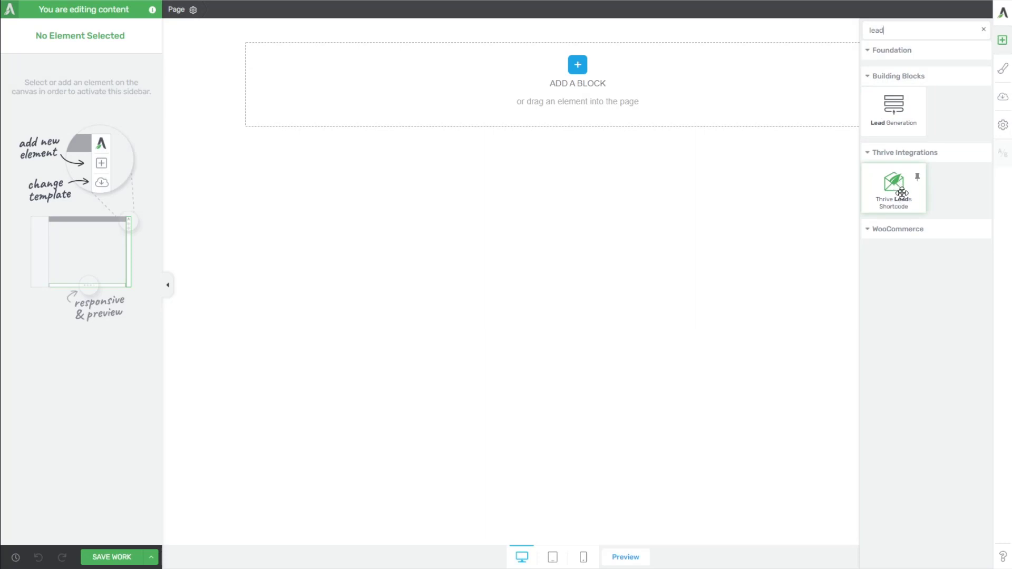
left_click_drag(902, 193, 863, 248)
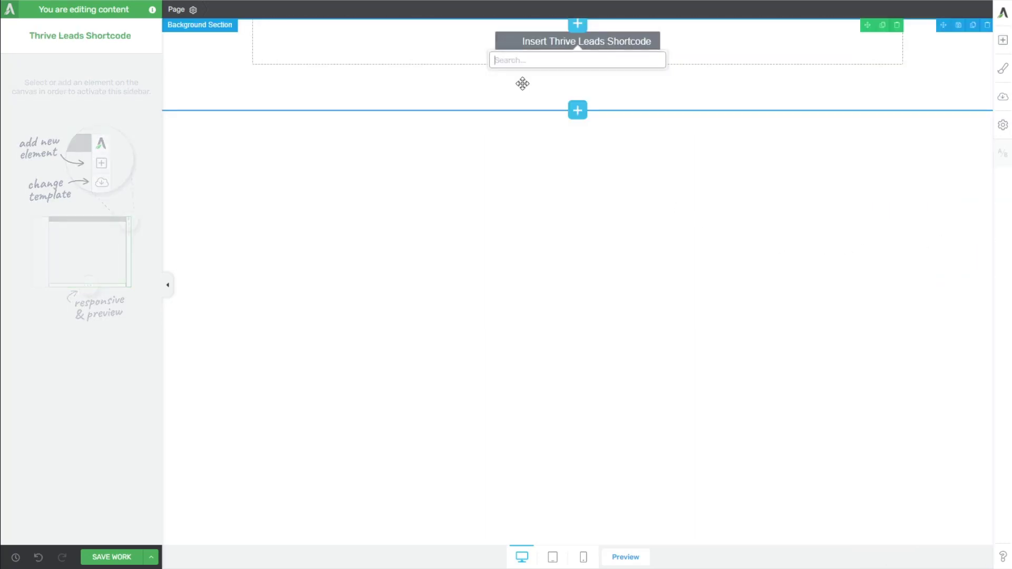
key("Return")
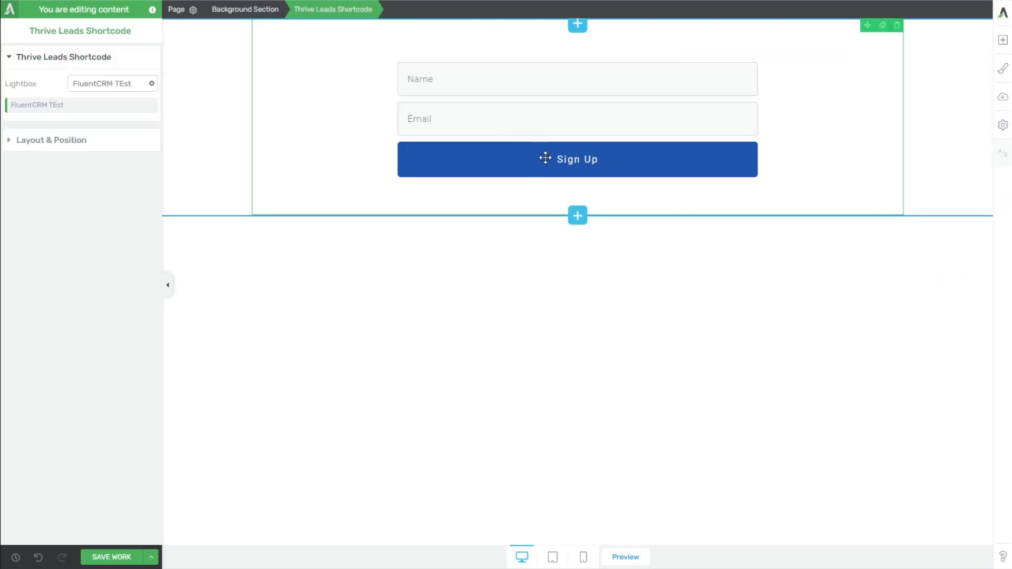
left_click(472, 343)
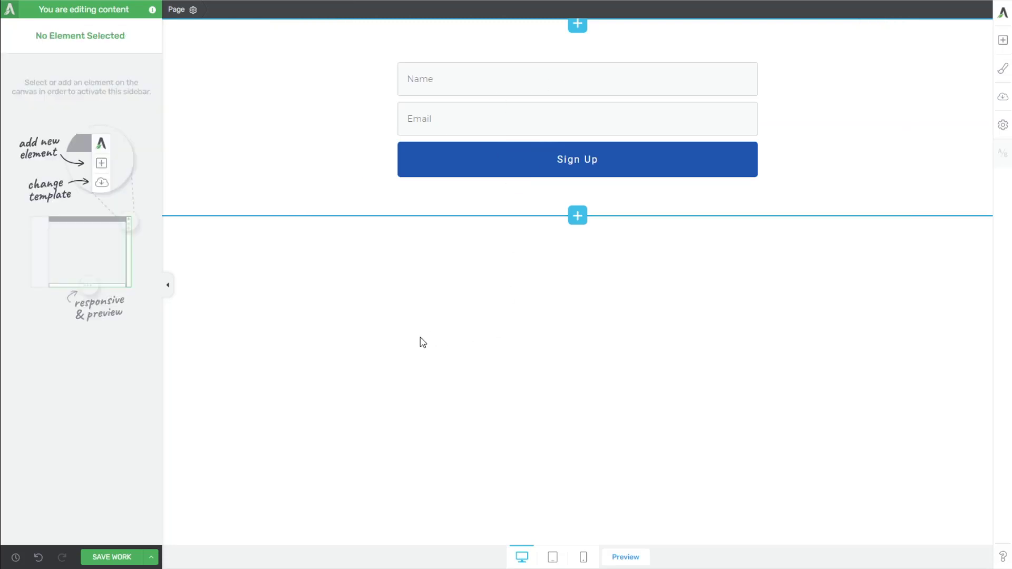
left_click(112, 560)
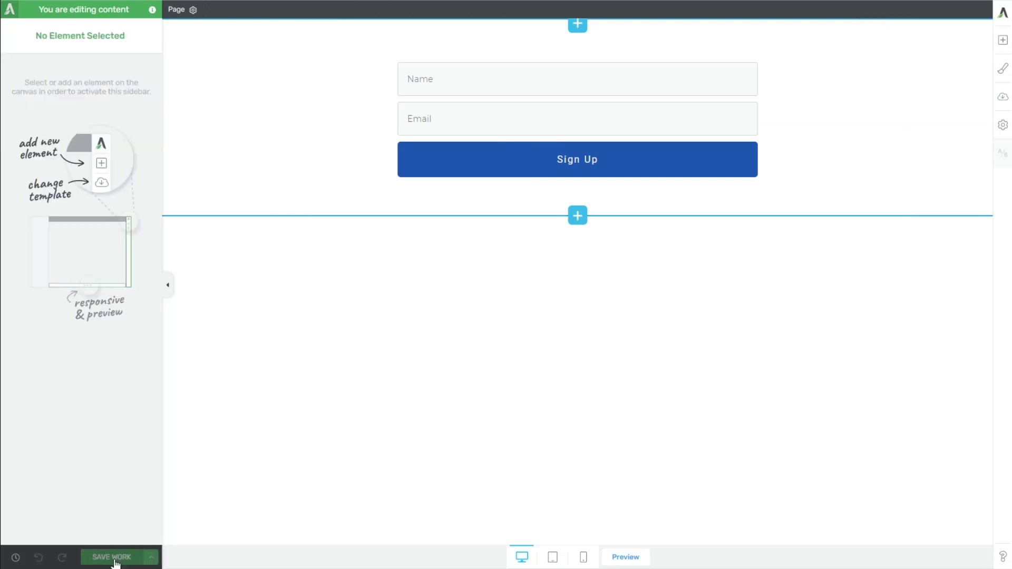
left_click(628, 559)
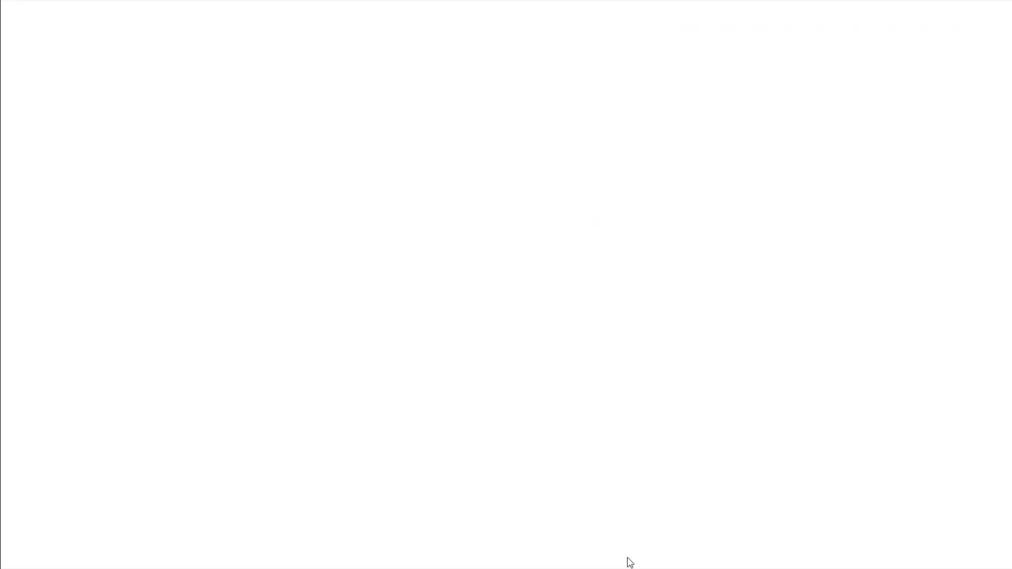
Submit a test signup with a name and e-mail, then switch back to Pabbly Connect
left_click(382, 84)
type("Doug")
key("Tab")
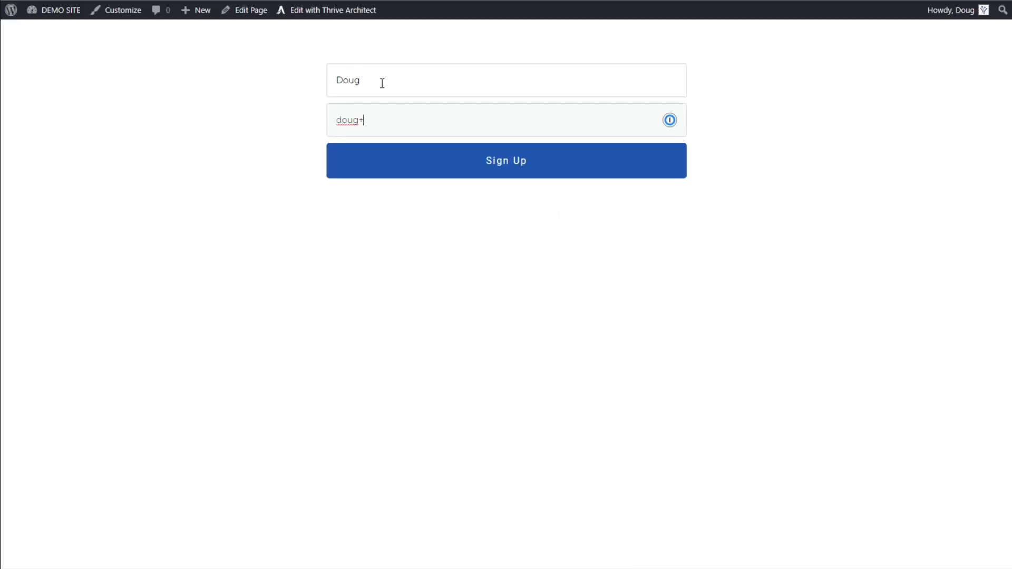
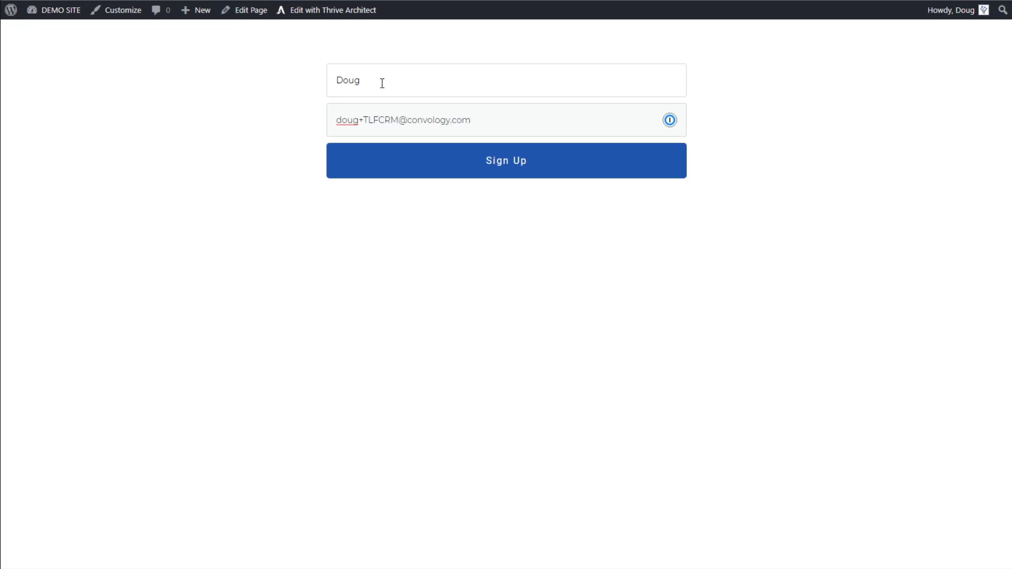
left_click(512, 166)
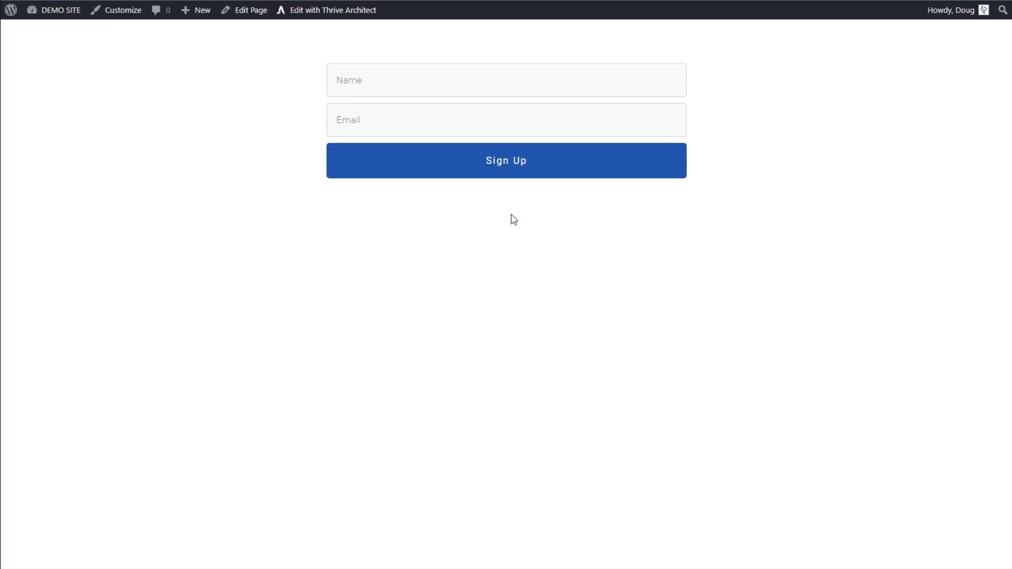
key("ctrl+Tab")
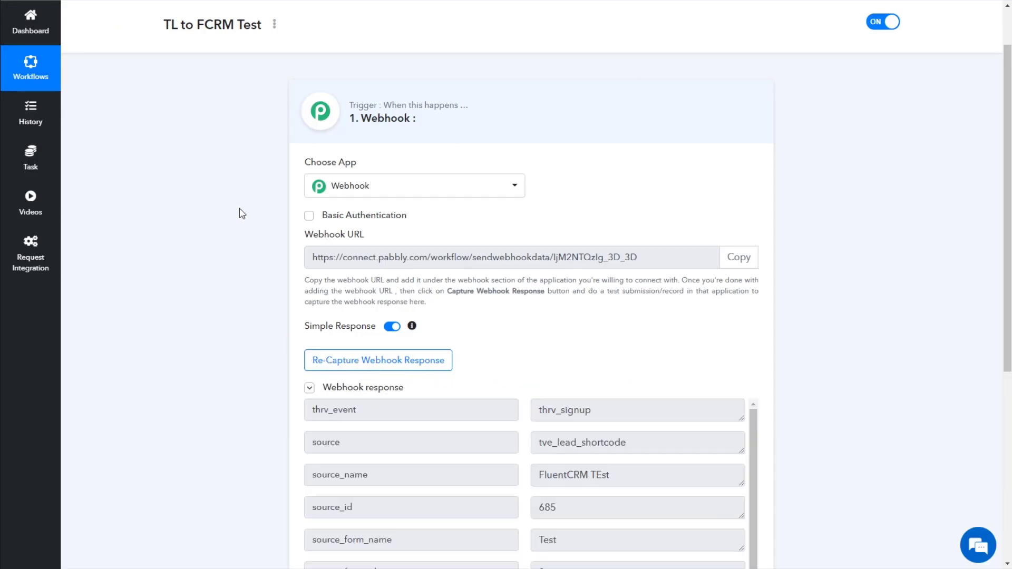
Review the captured webhook fields, including user_email, the submitted name and source_name
scroll(265, 261, "down", 4)
scroll(296, 228, "down", 2)
scroll(415, 271, "up", 2)
scroll(831, 328, "down", 2)
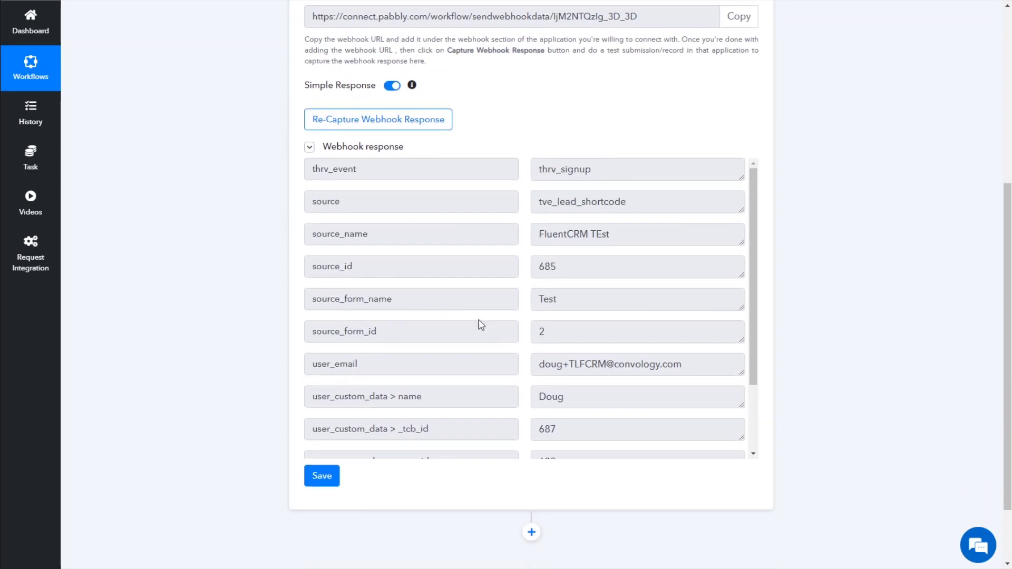
scroll(527, 362, "down", 1)
scroll(527, 362, "down", 1)
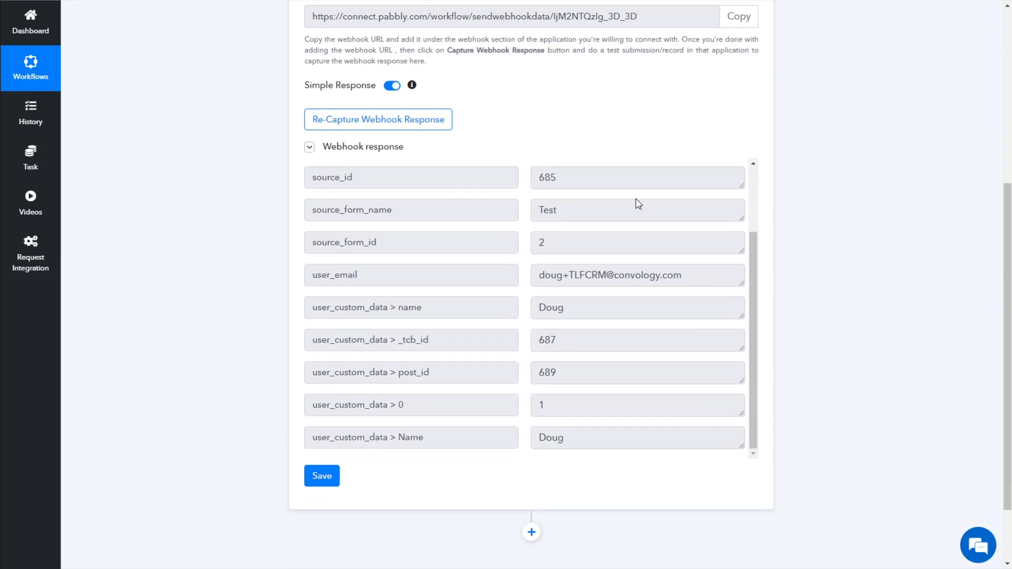
scroll(630, 245, "up", 2)
scroll(824, 316, "down", 2)
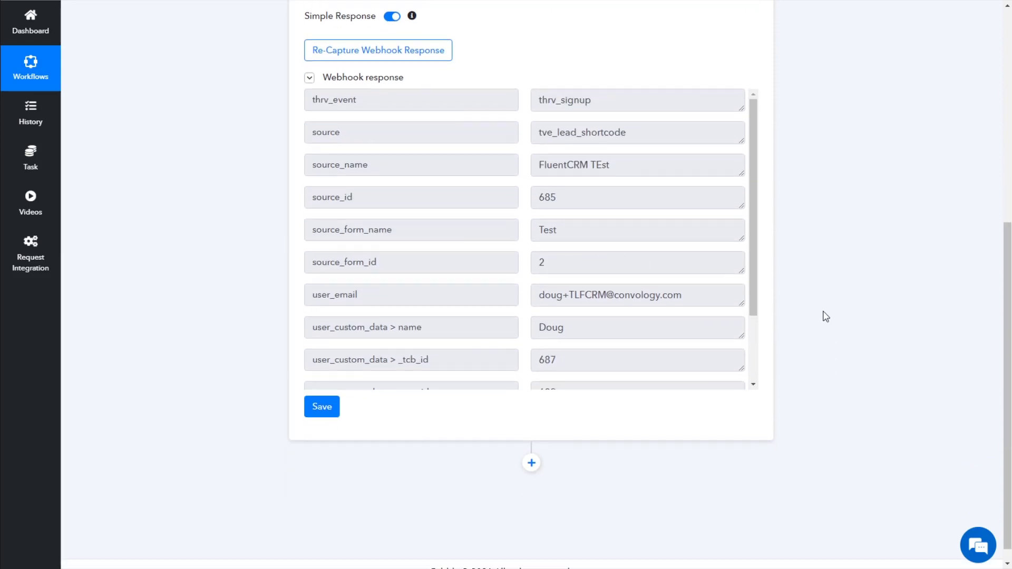
double_click(371, 287)
scroll(580, 307, "down", 1)
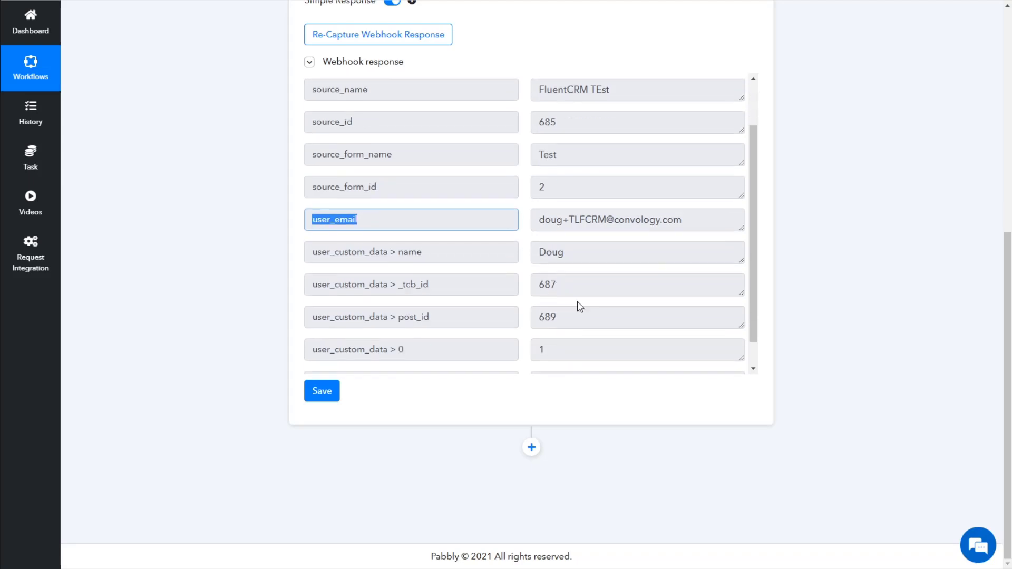
double_click(539, 249)
scroll(537, 280, "down", 1)
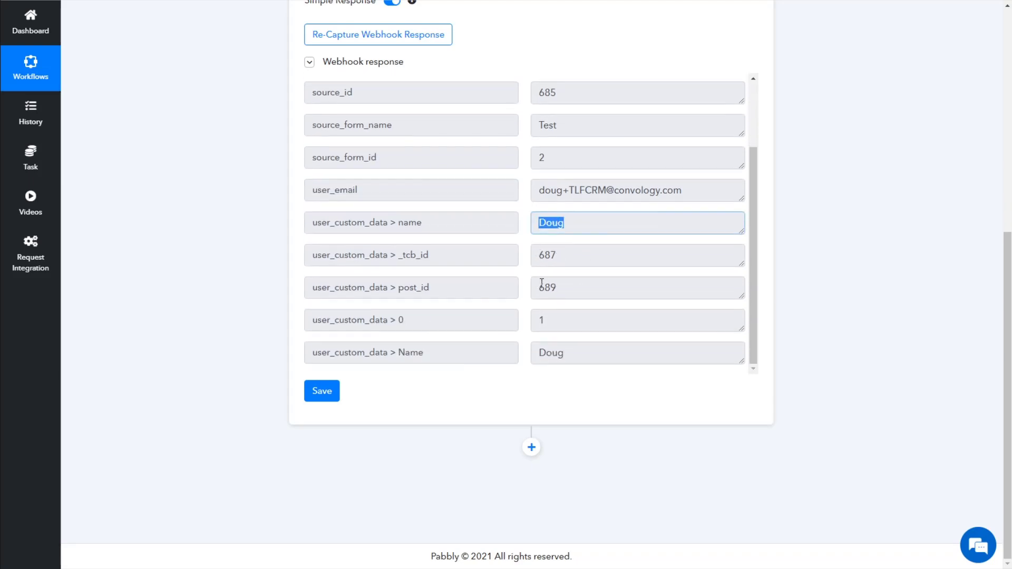
scroll(584, 153, "up", 3)
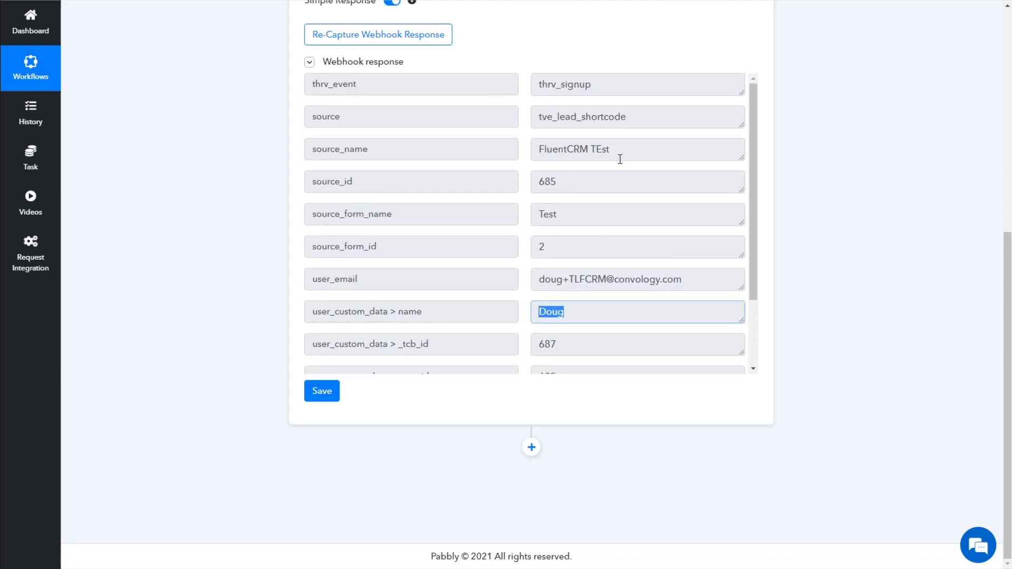
left_click_drag(619, 159, 545, 145)
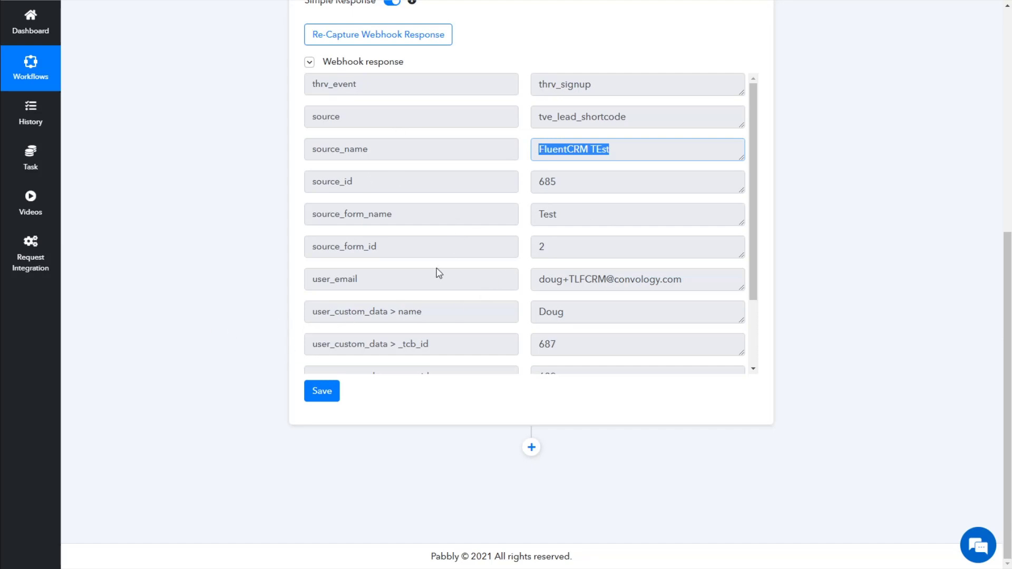
scroll(439, 273, "up", 3)
Save the captured webhook response and add a new action step below the trigger
left_click(319, 510)
left_click(506, 343)
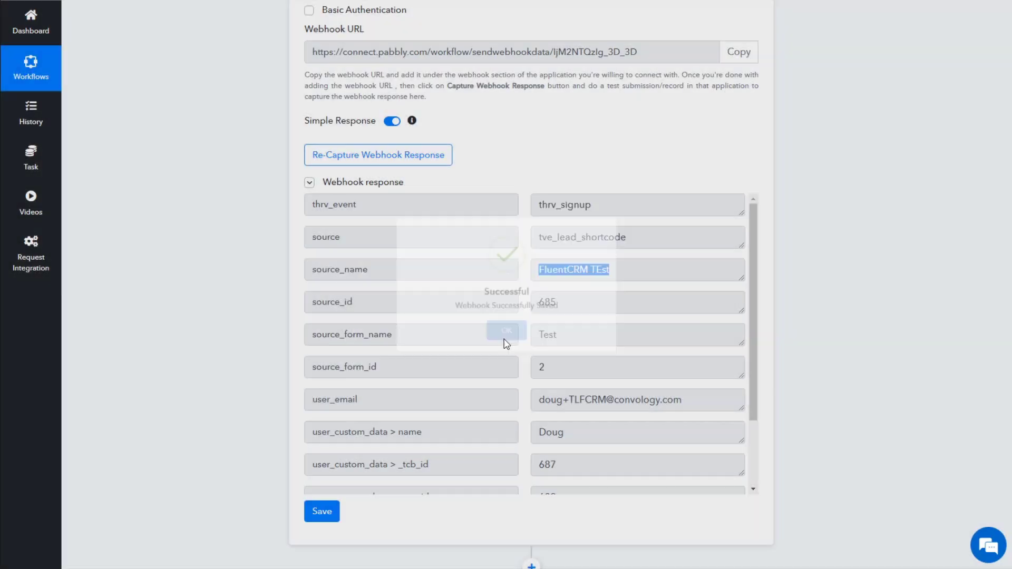
left_click(832, 258)
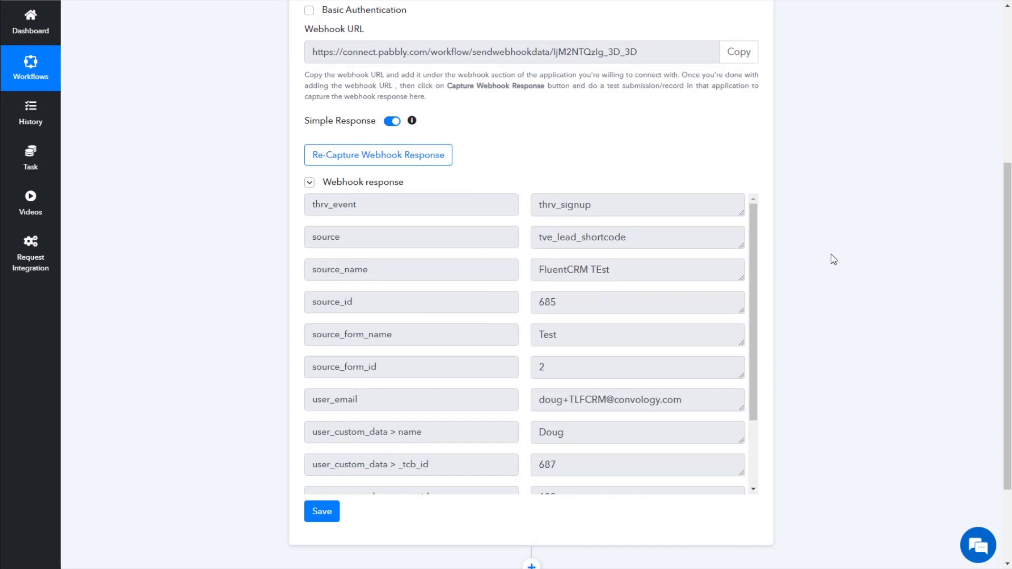
scroll(843, 244, "down", 3)
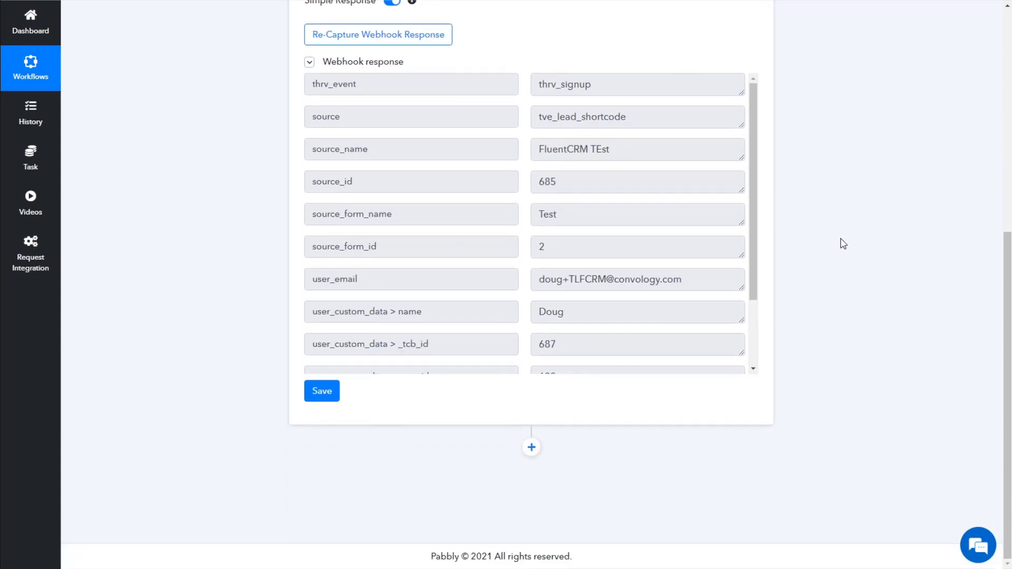
left_click(530, 449)
Search 'fluent' and choose FluentCRM as the action step's app
scroll(653, 316, "down", 2)
scroll(858, 185, "down", 3)
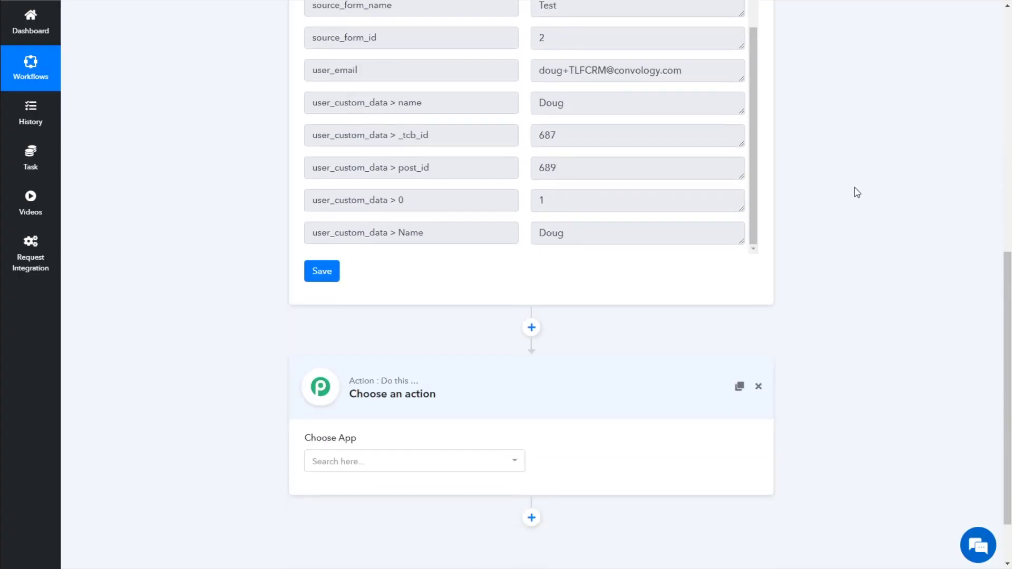
scroll(824, 216, "down", 2)
left_click(350, 397)
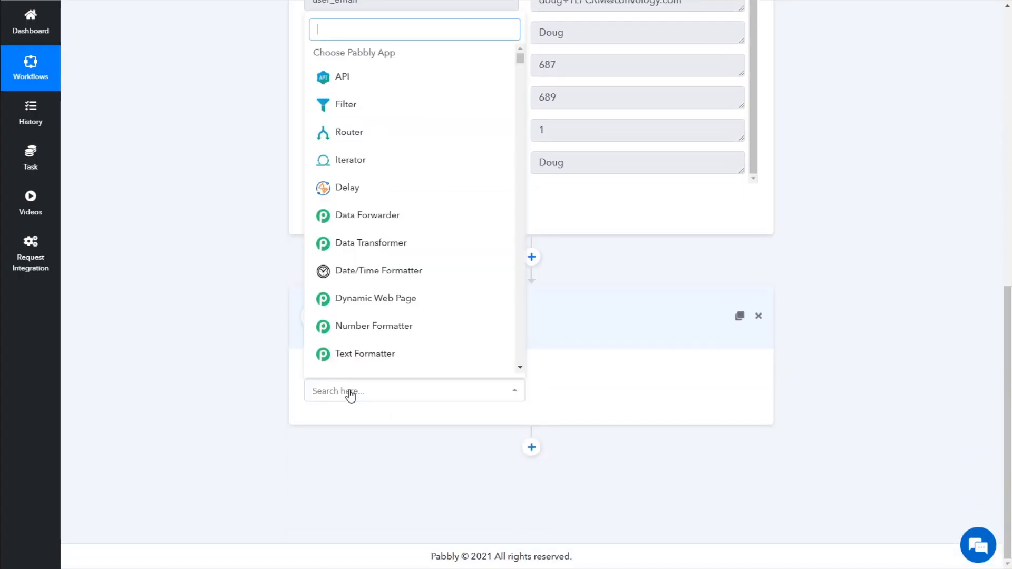
type("fluent")
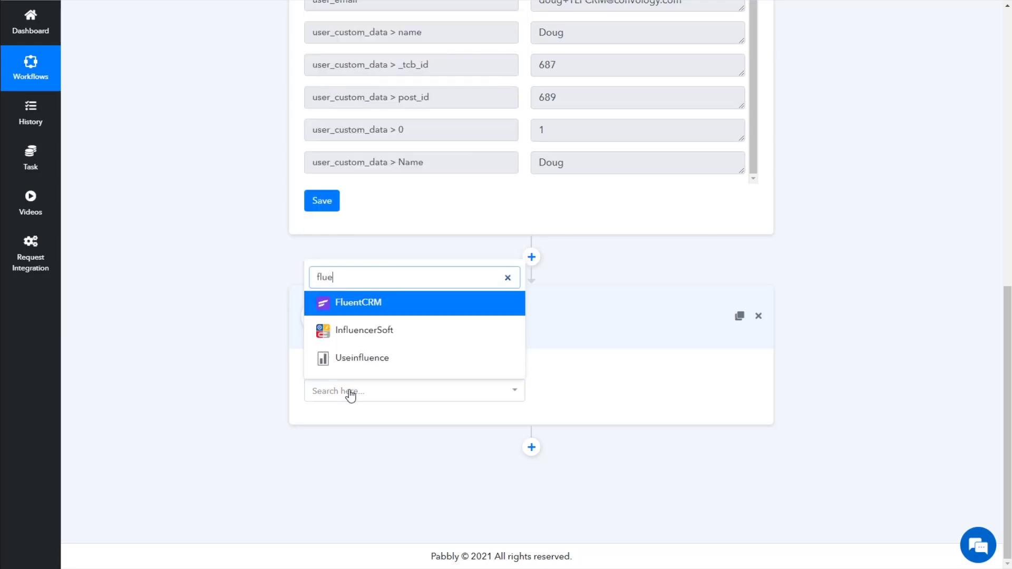
left_click(353, 358)
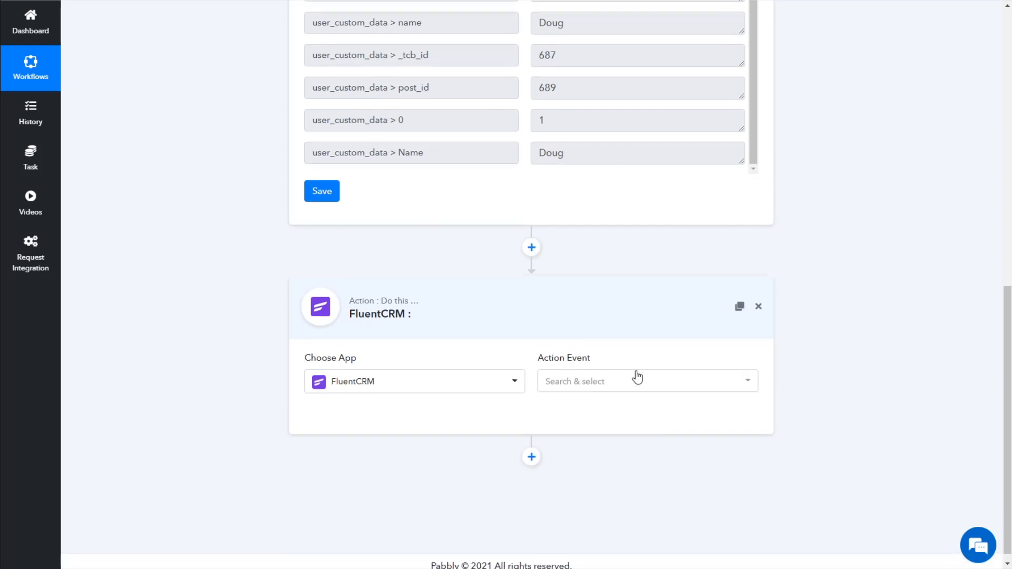
Set the action event to Incoming Webhook Feed and connect with FluentCRM
left_click(599, 373)
left_click(619, 456)
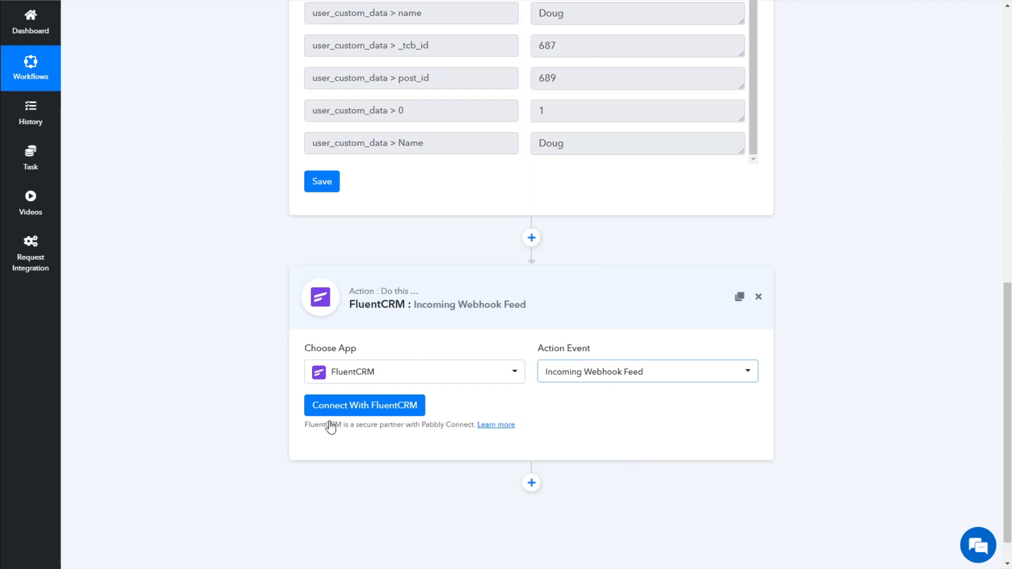
scroll(198, 413, "down", 1)
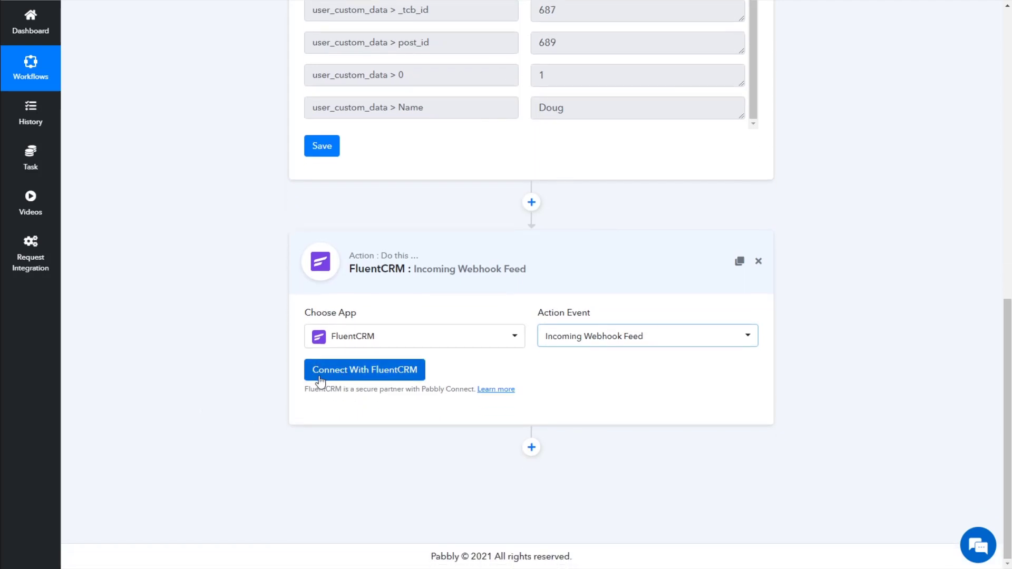
left_click(342, 371)
scroll(245, 358, "down", 4)
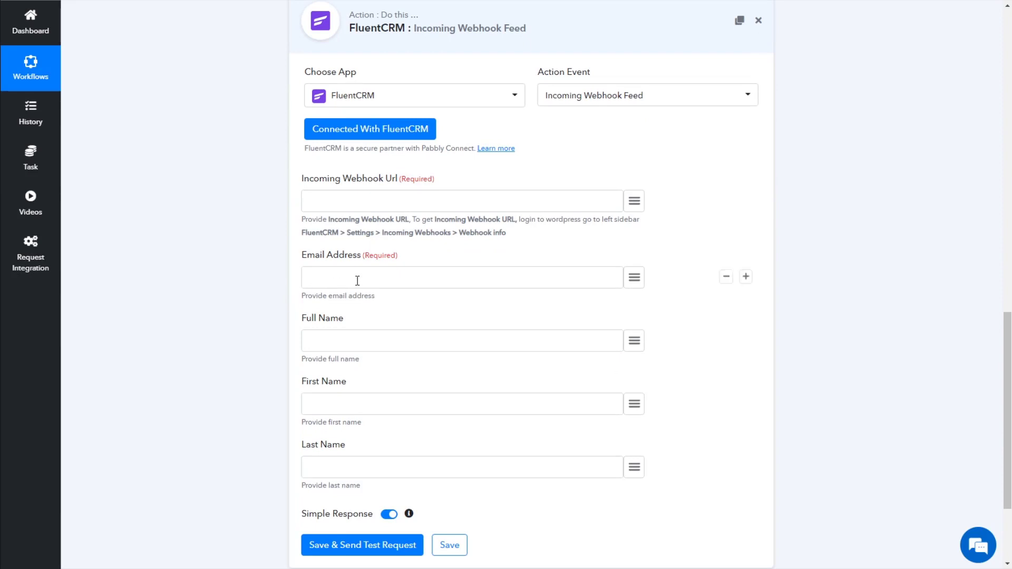
Map the trigger's user_email into the Email Address field
left_click(636, 283)
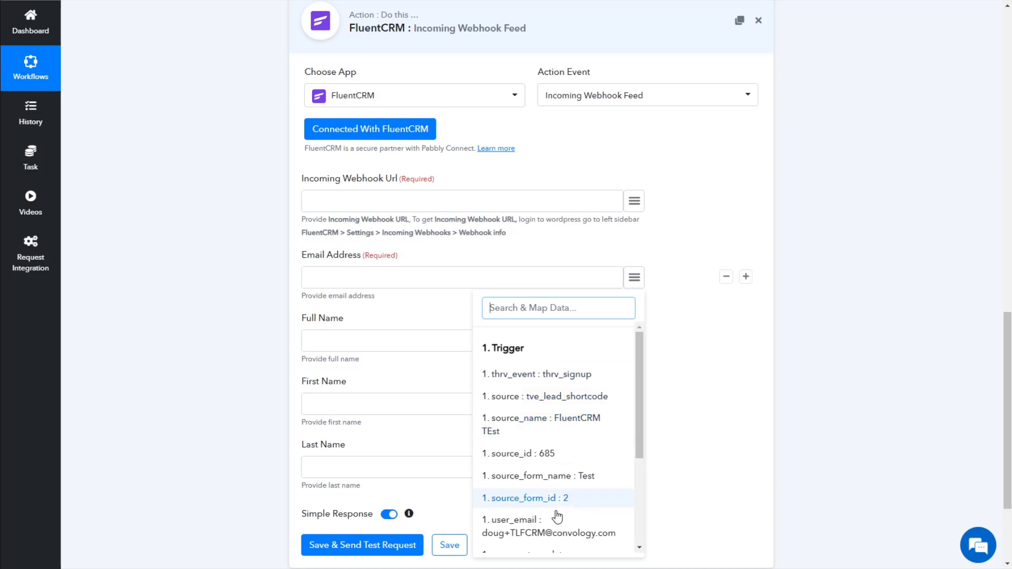
left_click(545, 527)
scroll(664, 329, "down", 1)
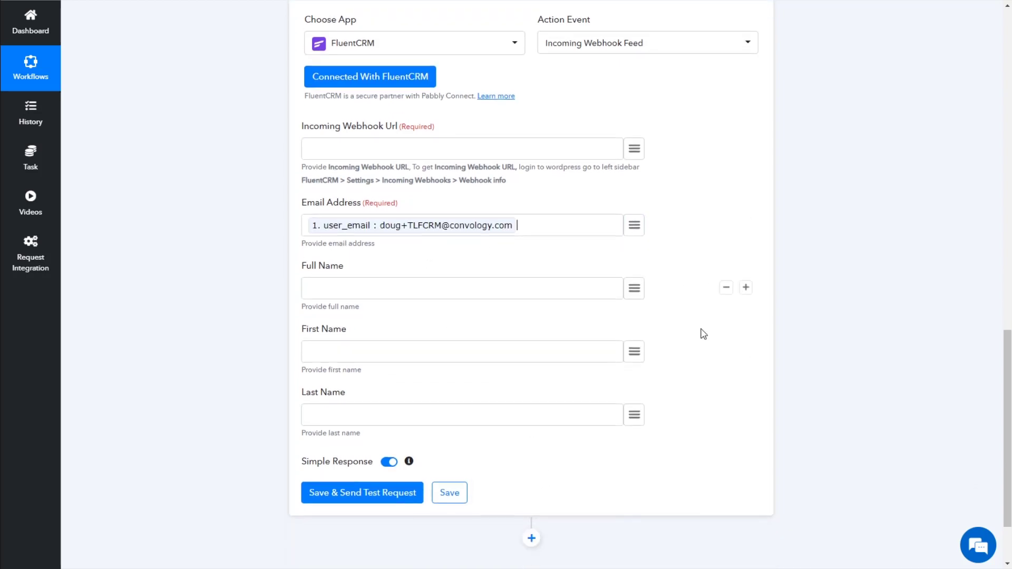
Map user_custom_data > Name into the First Name field
left_click(334, 341)
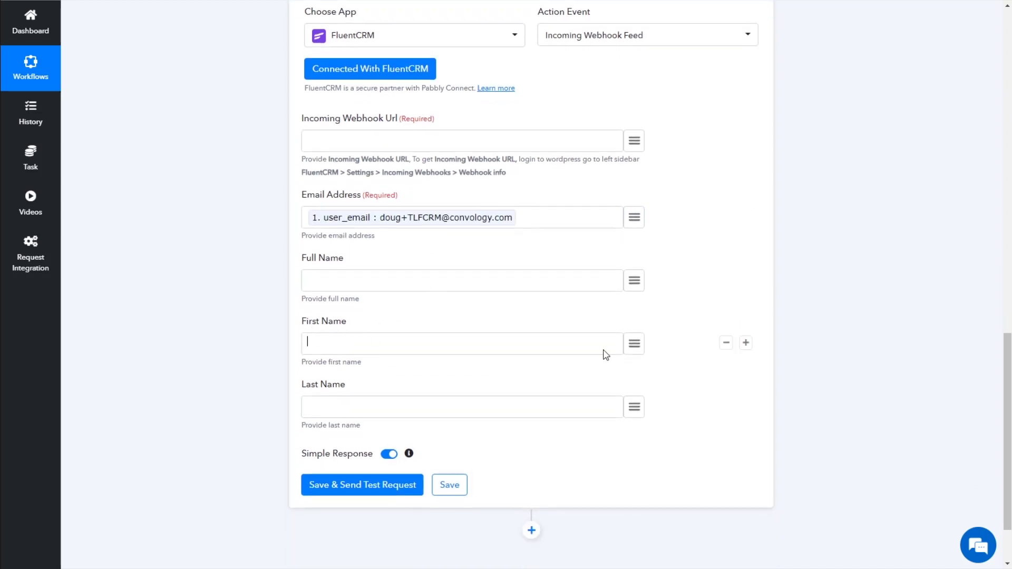
left_click(632, 344)
scroll(582, 270, "down", 1)
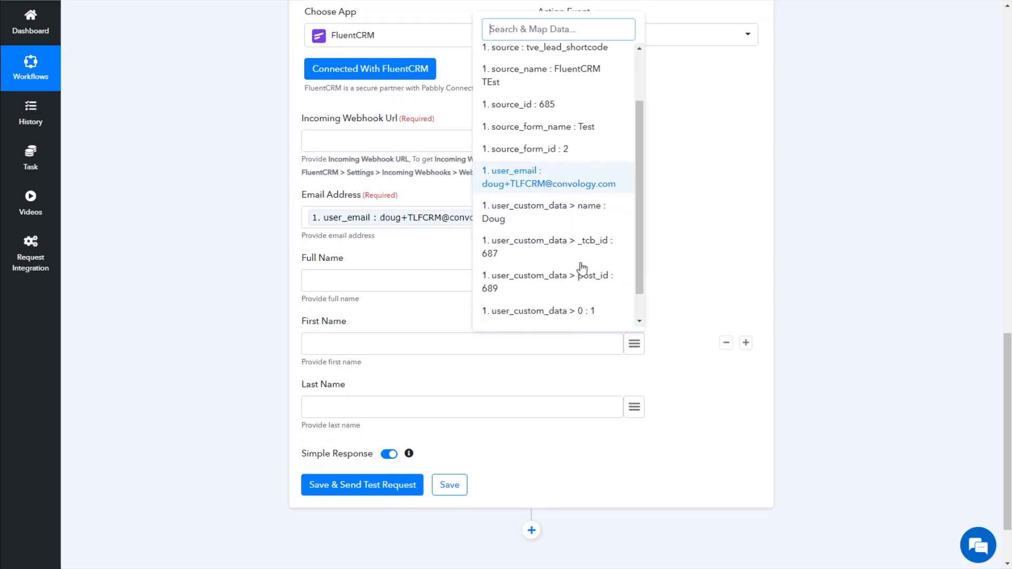
scroll(582, 270, "down", 1)
left_click(555, 307)
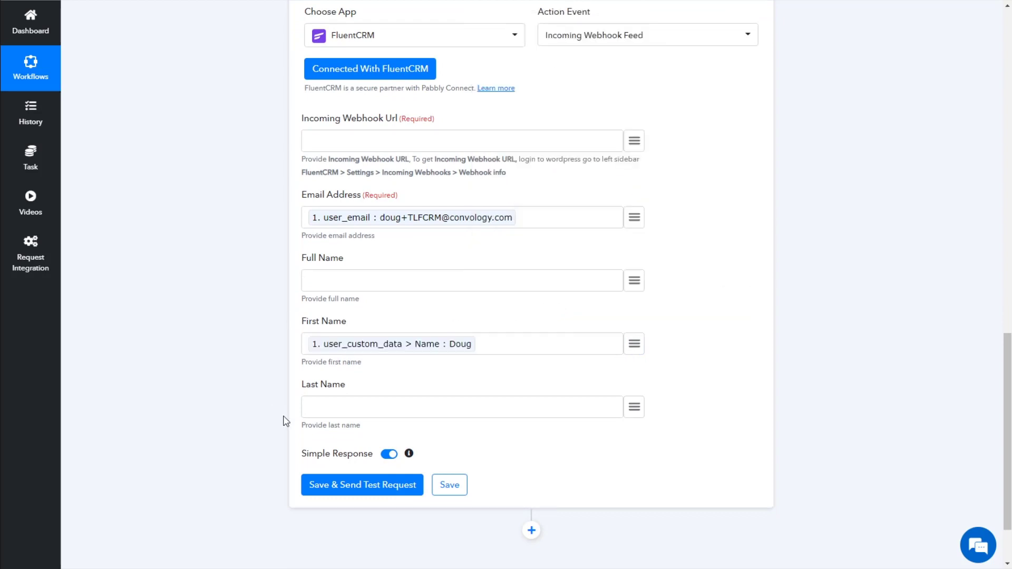
scroll(237, 274, "up", 1)
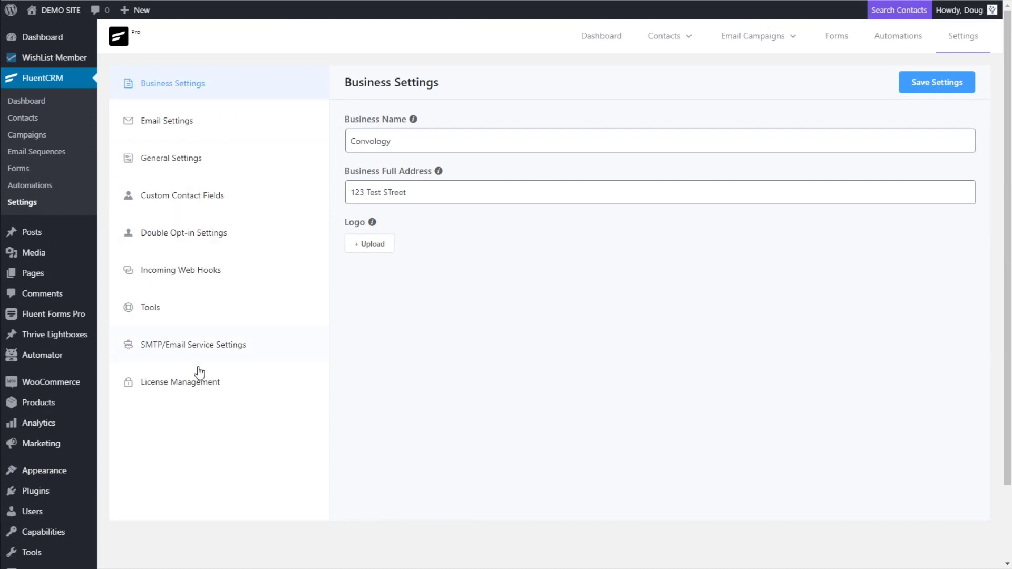
In Incoming Web Hooks, start a new webhook named Thrive Leads Test
left_click(186, 279)
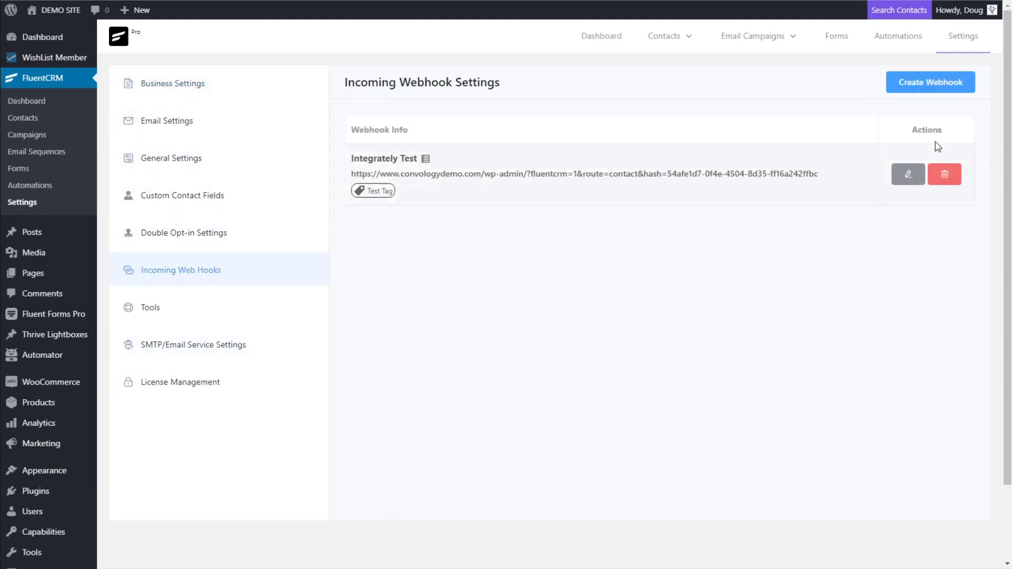
left_click(925, 87)
left_click(347, 71)
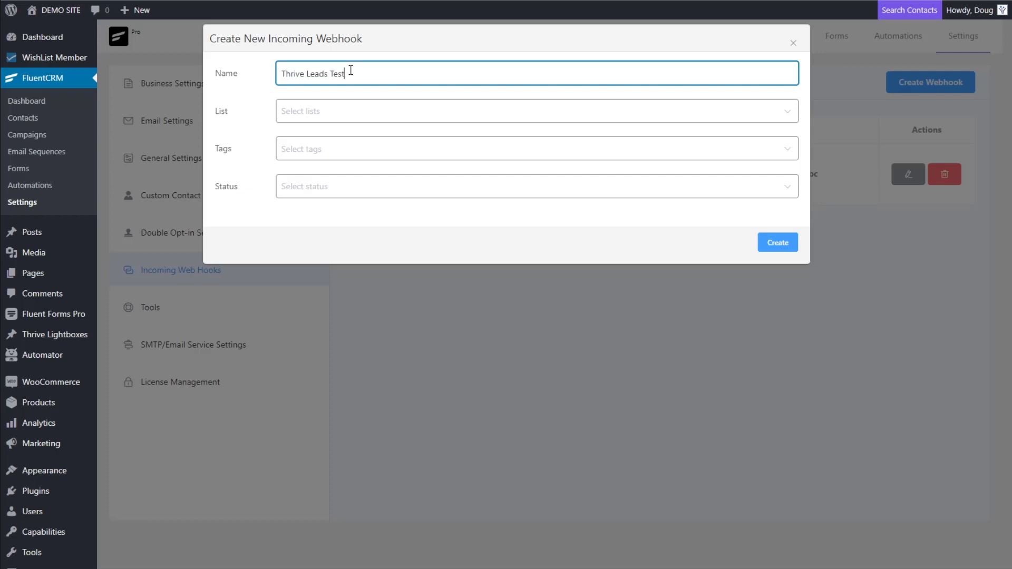
Assign Main List, Test Tag and Subscribed status, then create the webhook
left_click(302, 112)
left_click(300, 150)
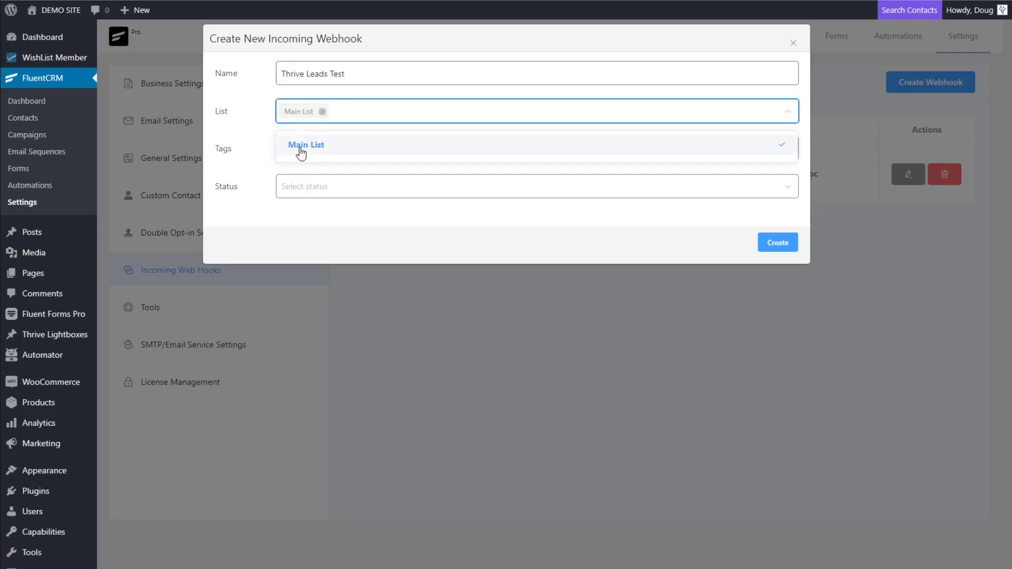
left_click(265, 117)
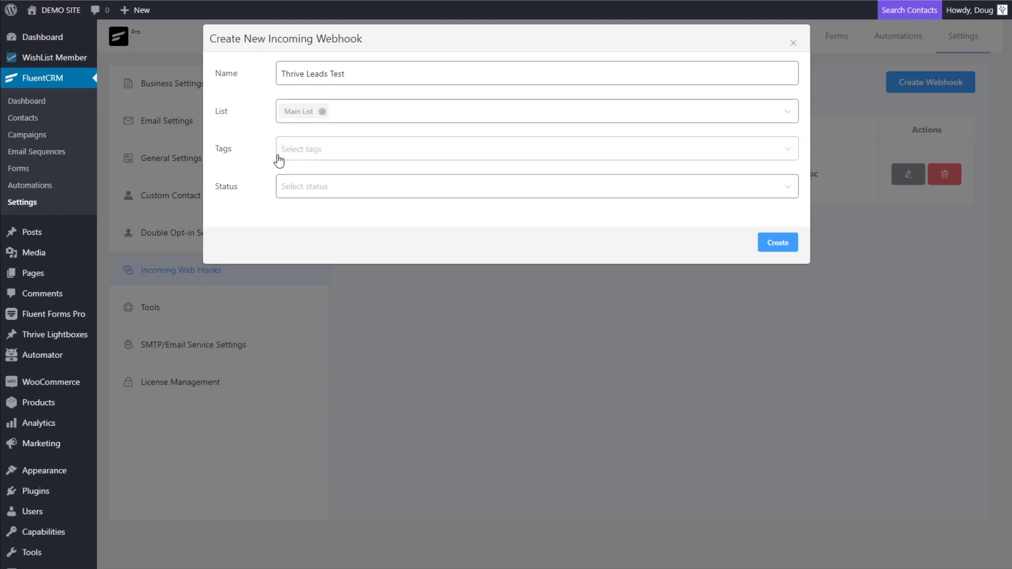
left_click(313, 152)
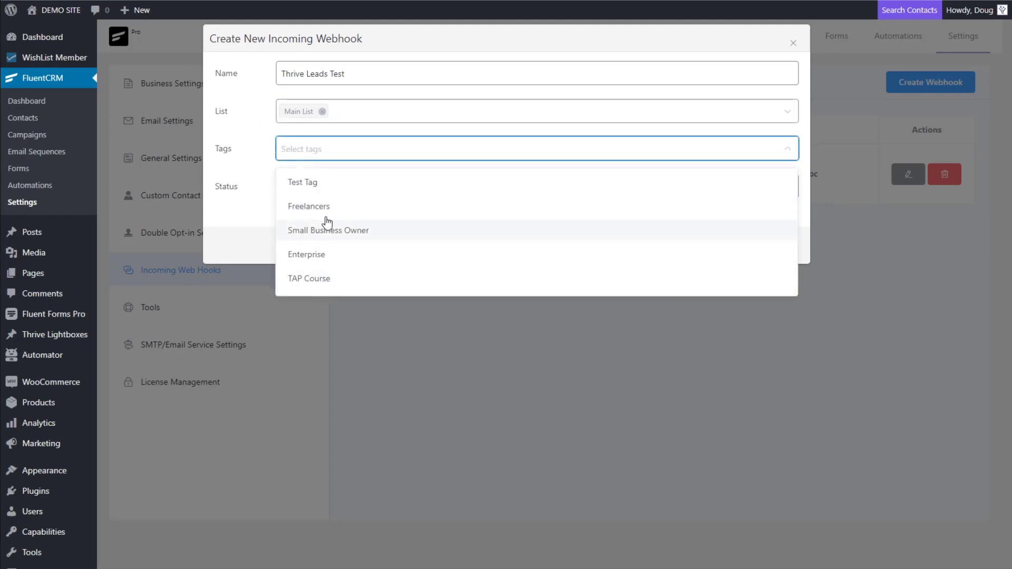
left_click(316, 183)
left_click(256, 143)
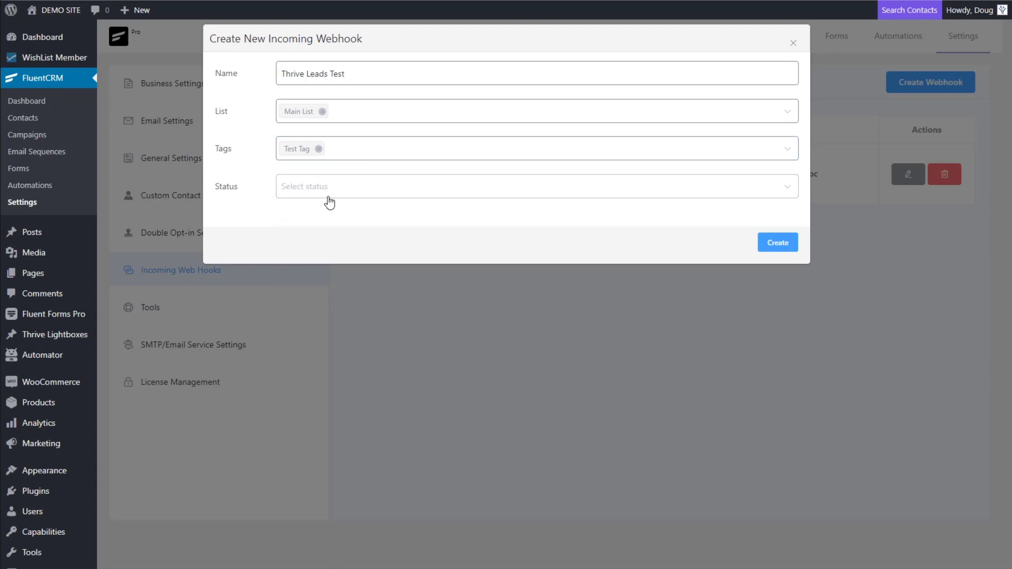
left_click(284, 195)
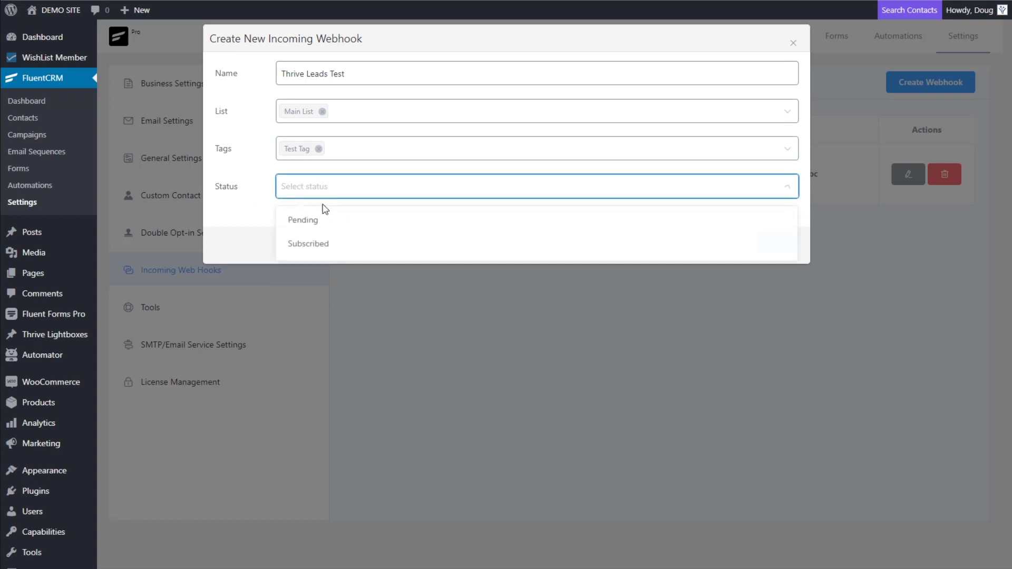
left_click(308, 240)
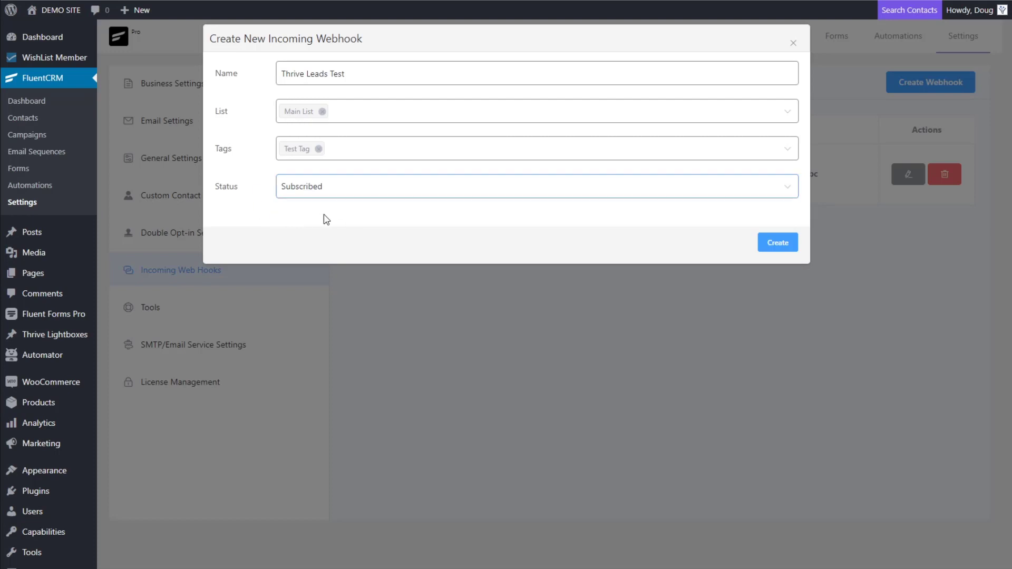
left_click(779, 244)
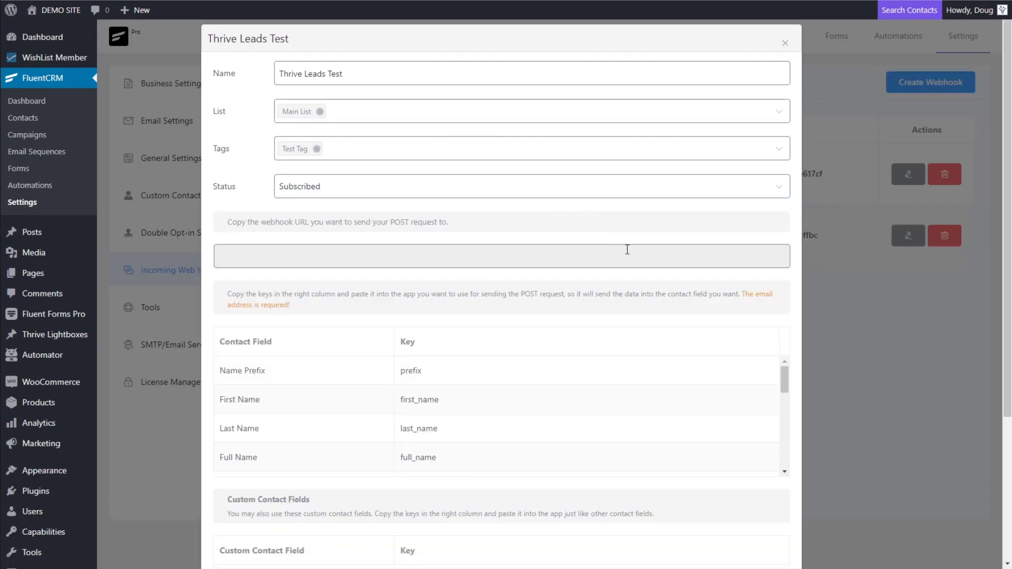
Save the Thrive Leads Test webhook settings with Update
scroll(459, 294, "down", 4)
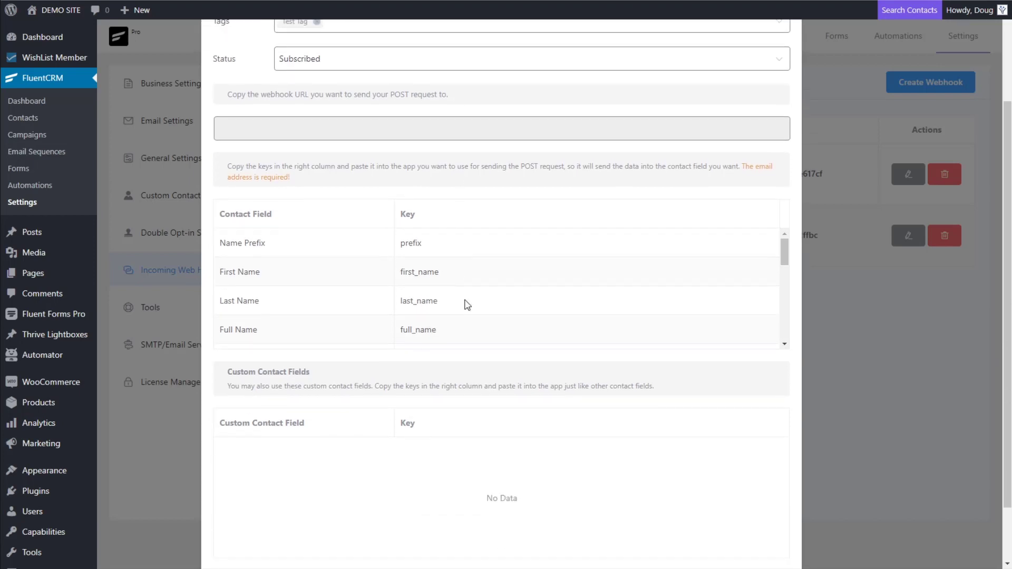
scroll(473, 288, "up", 2)
scroll(472, 287, "down", 5)
left_click(771, 521)
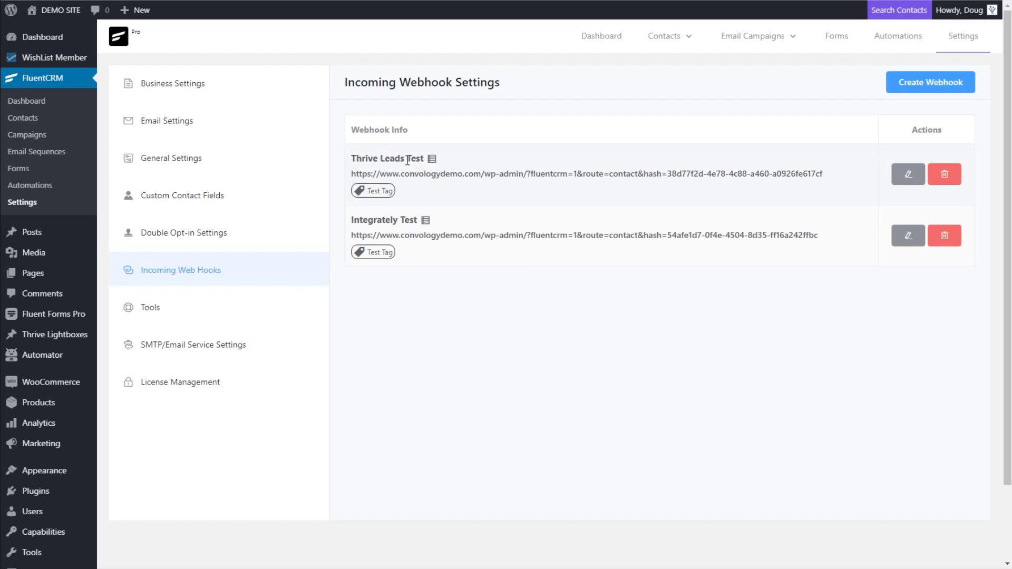
Reopen and close the webhook settings, then select and copy the Thrive Leads Test URL
left_click(906, 176)
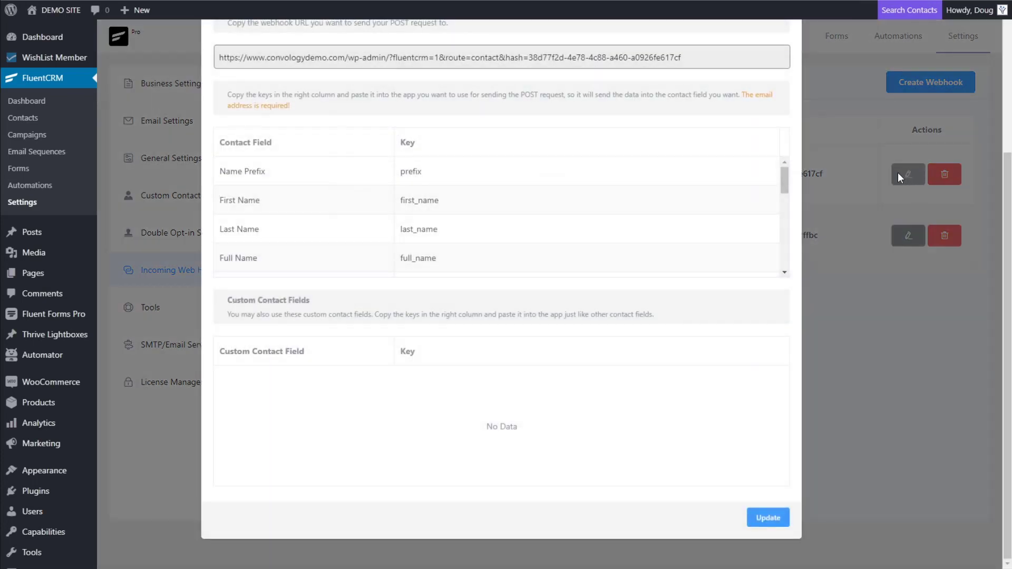
scroll(476, 315, "up", 2)
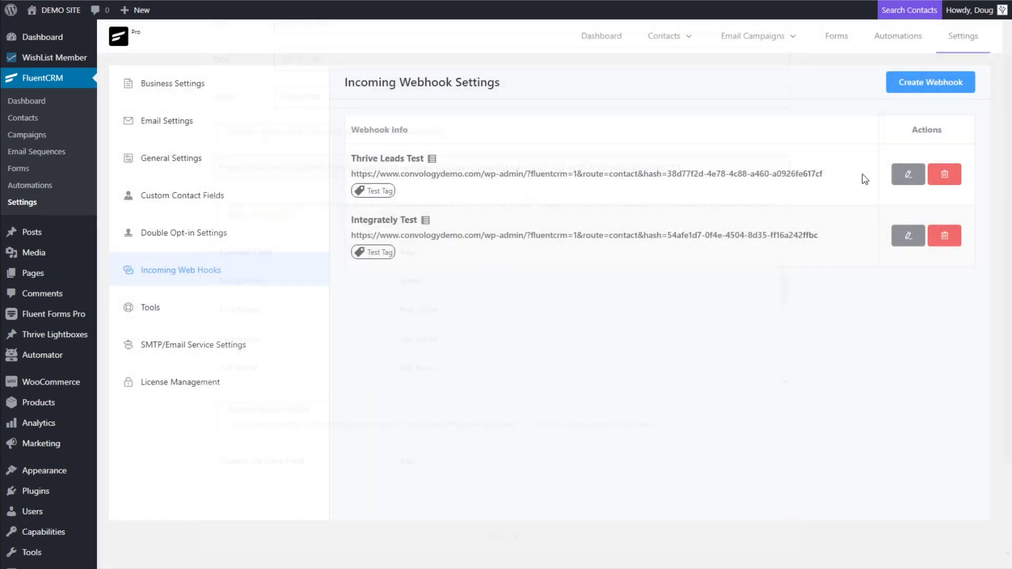
left_click(822, 102)
left_click_drag(834, 175, 352, 177)
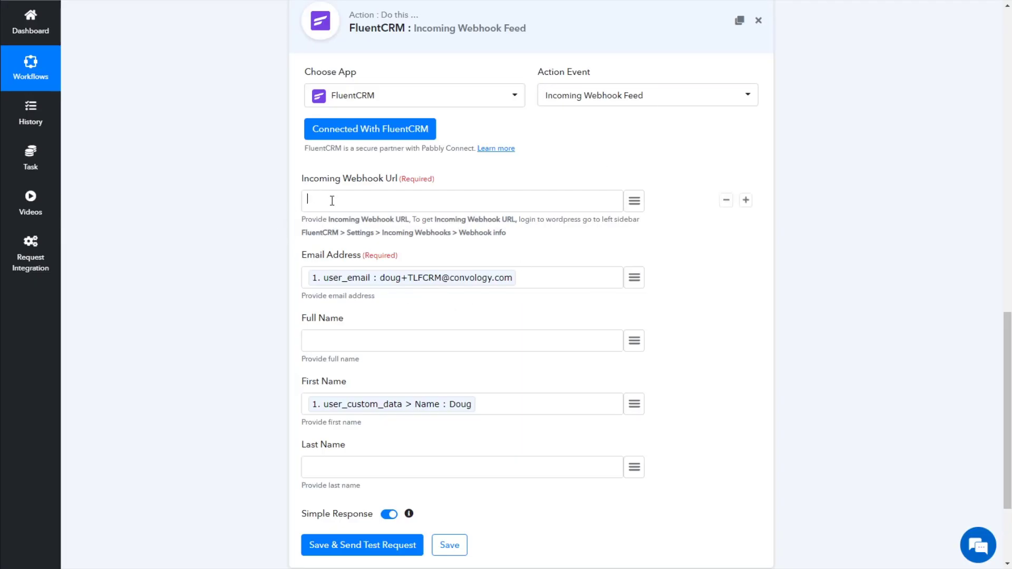
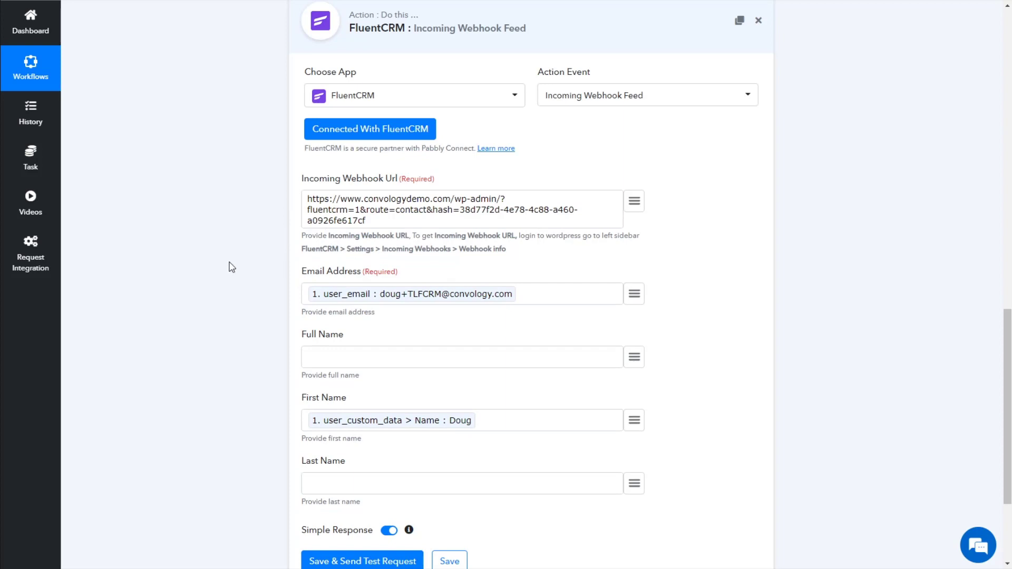
Paste the Thrive Leads Test URL, send a test creating contact id 3, and save the step
scroll(260, 320, "down", 2)
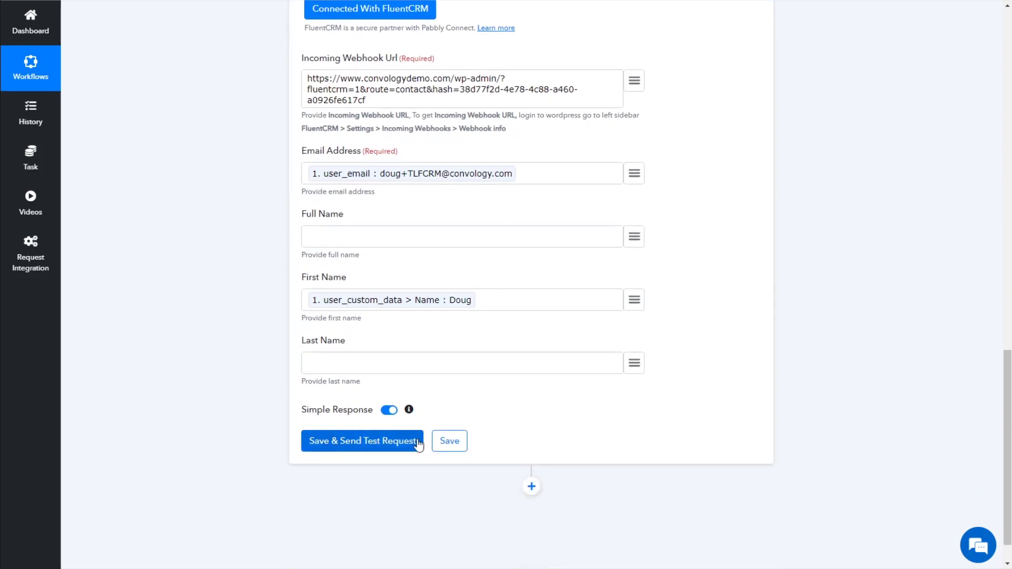
left_click(385, 445)
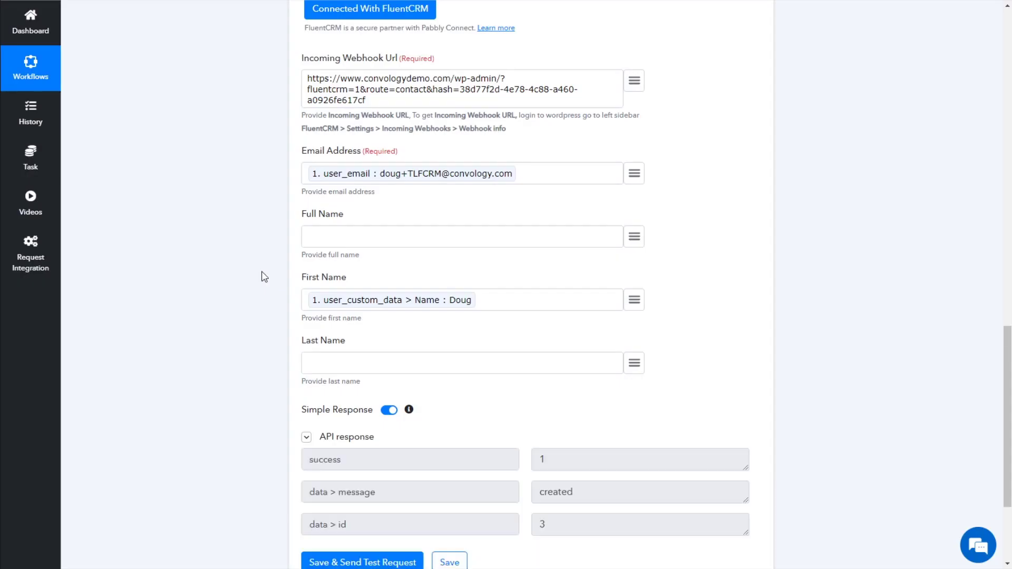
scroll(250, 283, "down", 2)
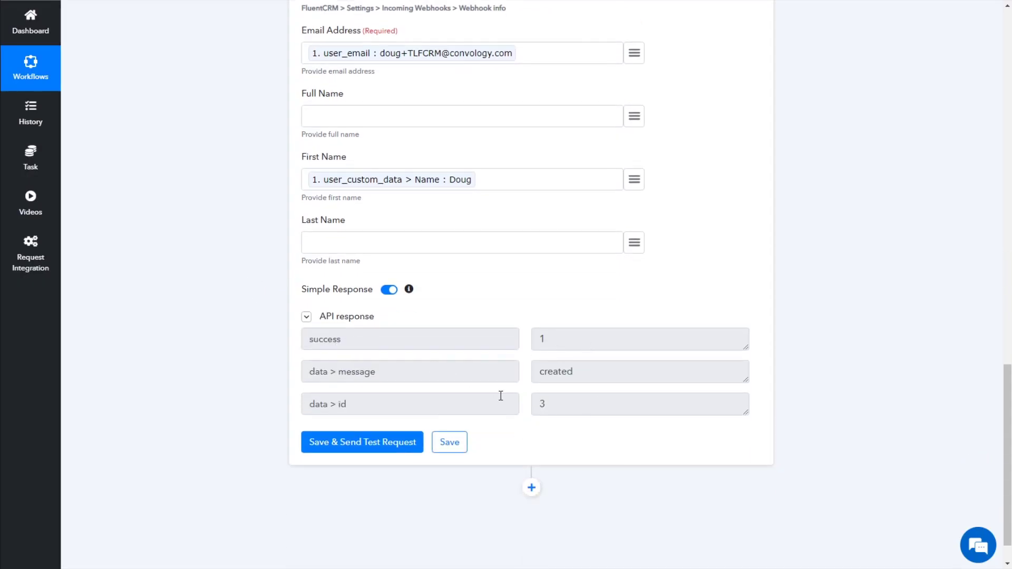
left_click(462, 441)
left_click(509, 348)
scroll(528, 339, "up", 10)
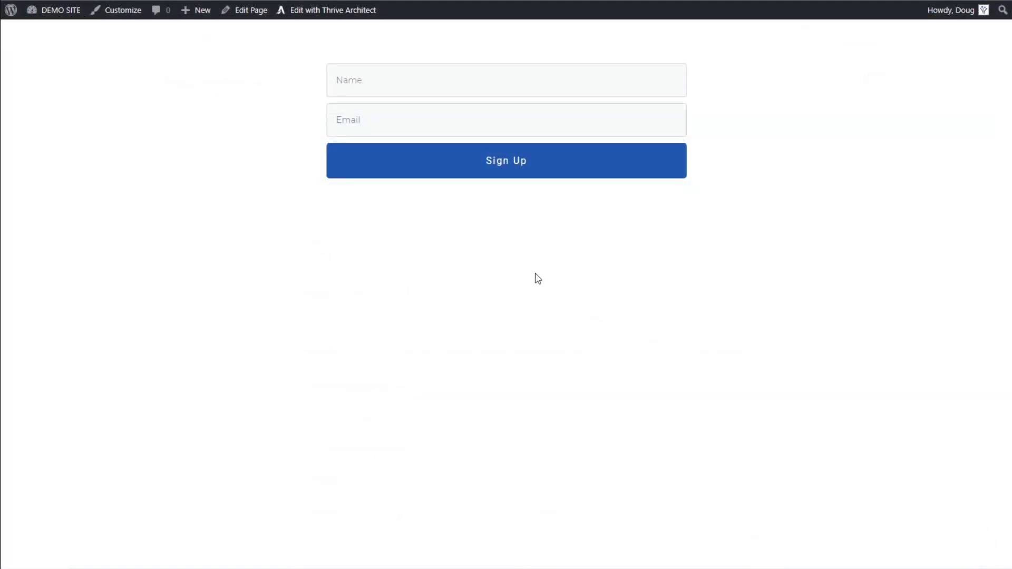
Submit the signup form with a test name and a tester e-mail address
left_click(417, 89)
type("TE")
key("Tab")
type("tester@")
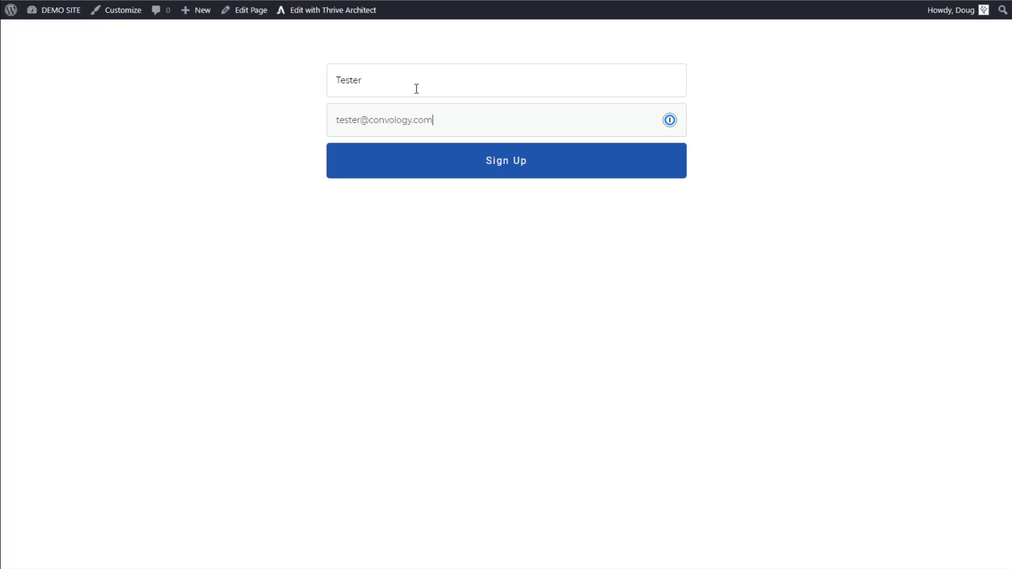
left_click(500, 170)
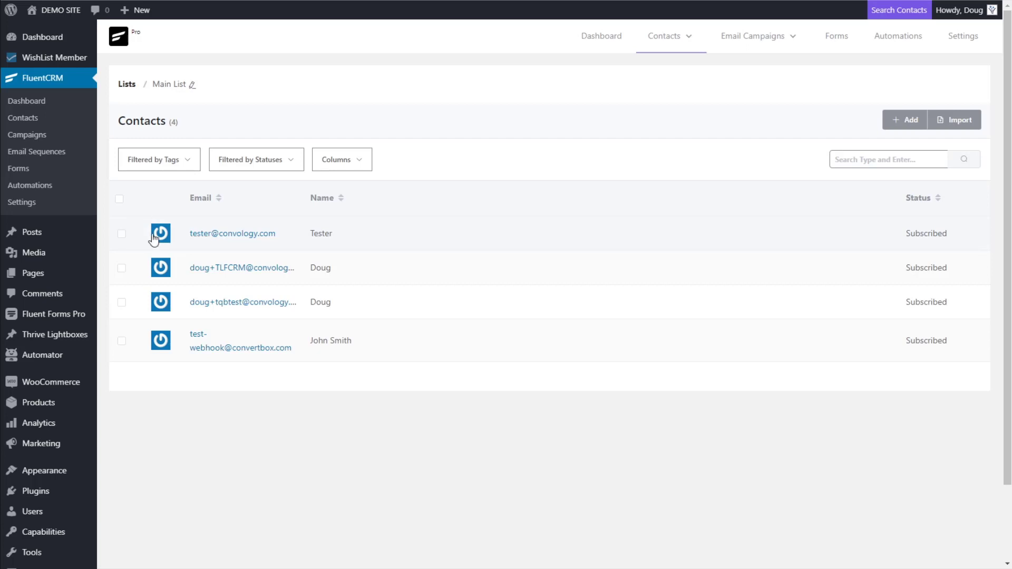
Open the new test contact's detail page from the Contacts list
left_click(221, 235)
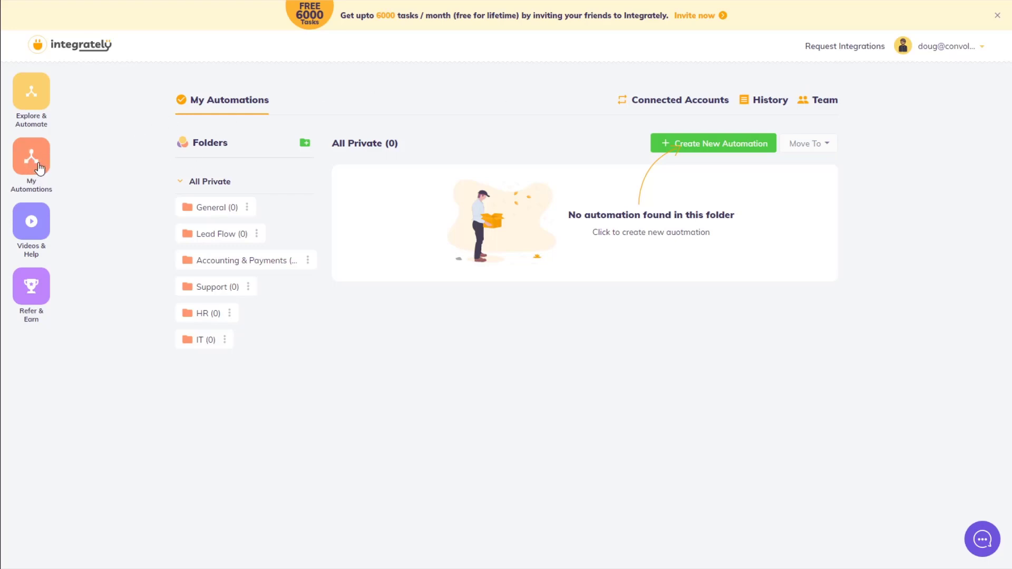
Start a new automation and pick Thrive Leads as the first app
left_click(717, 144)
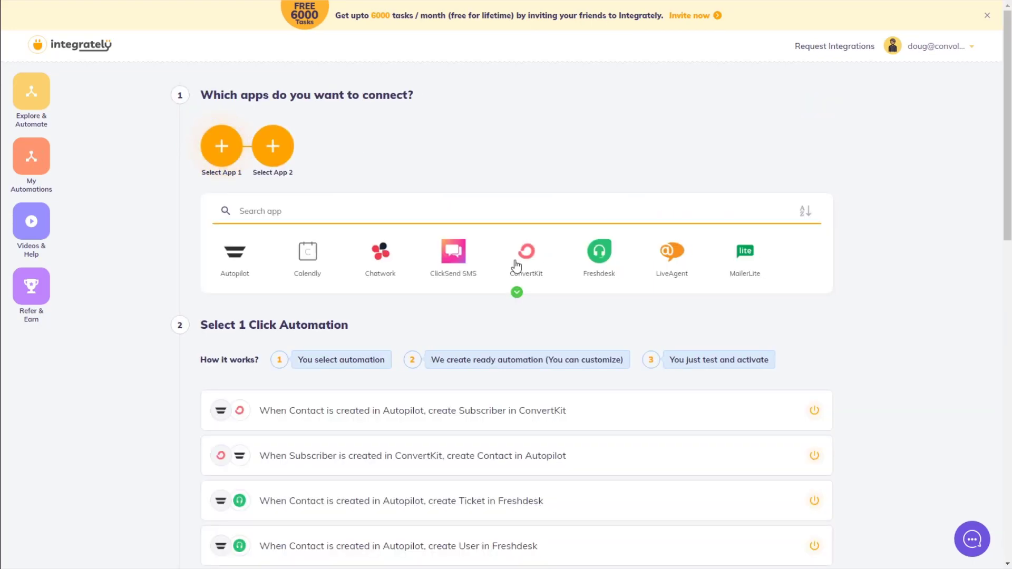
scroll(335, 198, "down", 1)
scroll(335, 199, "down", 2)
scroll(334, 180, "up", 3)
left_click(243, 210)
type("Thrive")
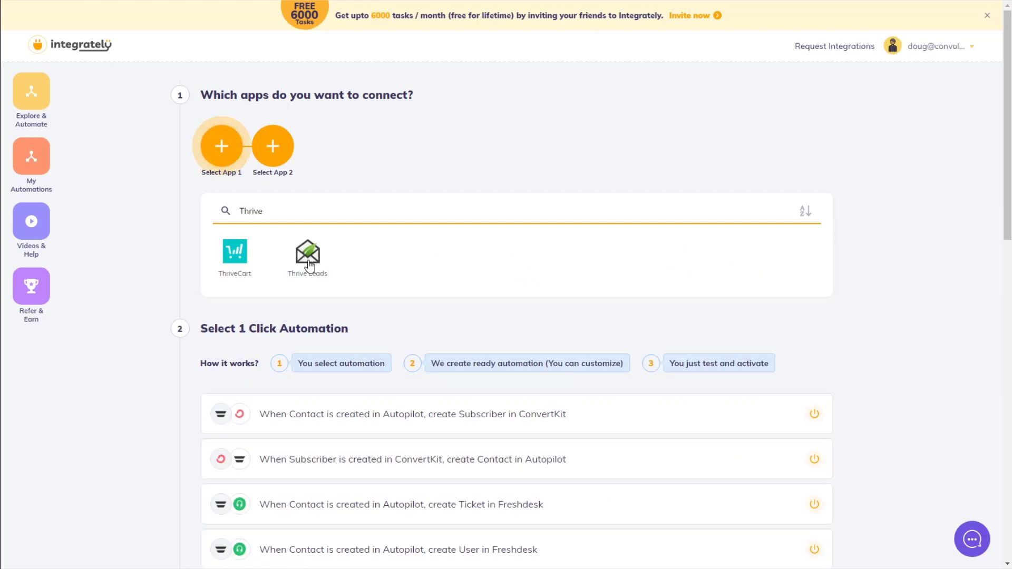
left_click(308, 255)
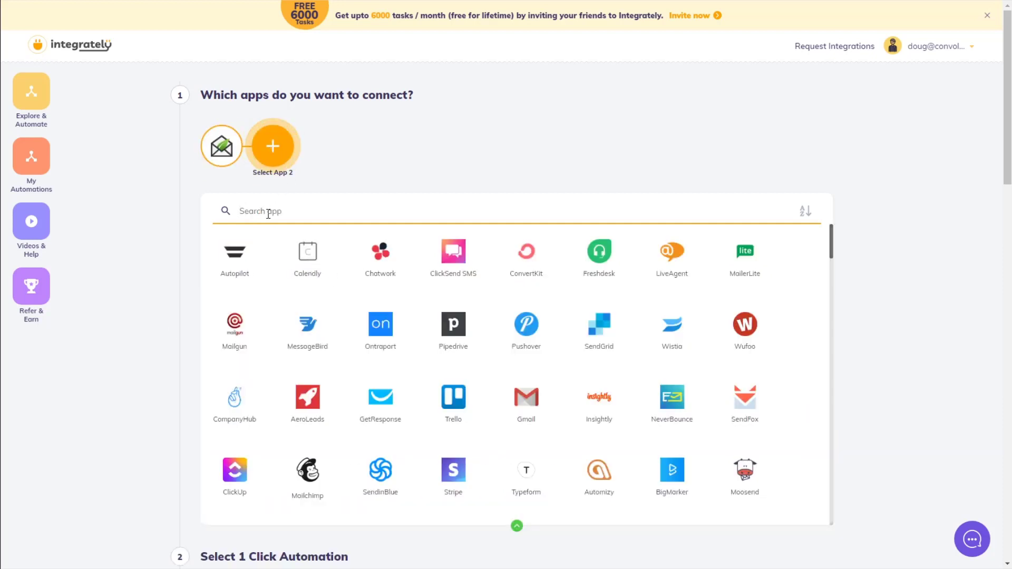
Add Fluent CRM and choose the Thrive Leads lead to Fluent CRM contact automation
type("Fluent")
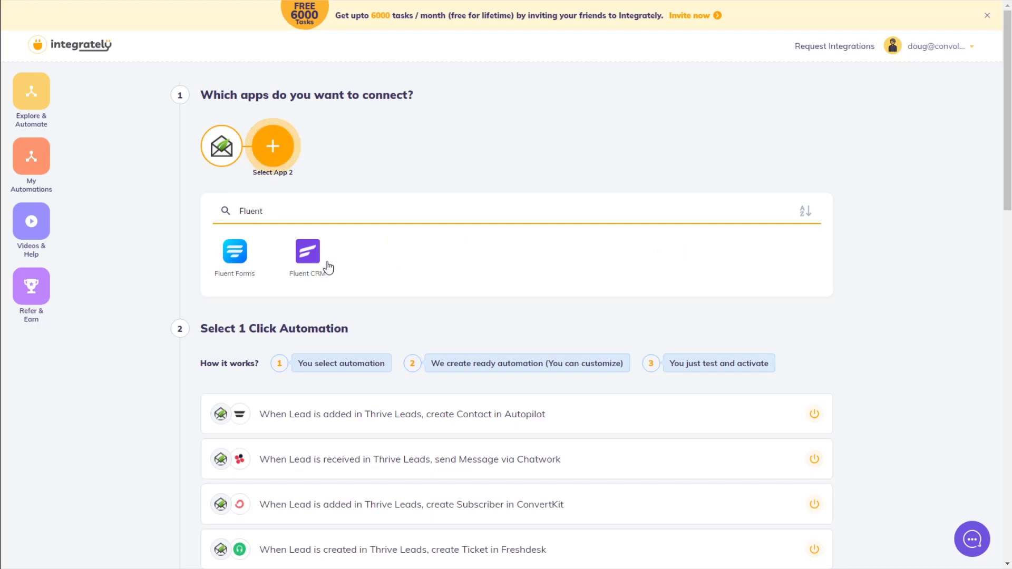
left_click(313, 257)
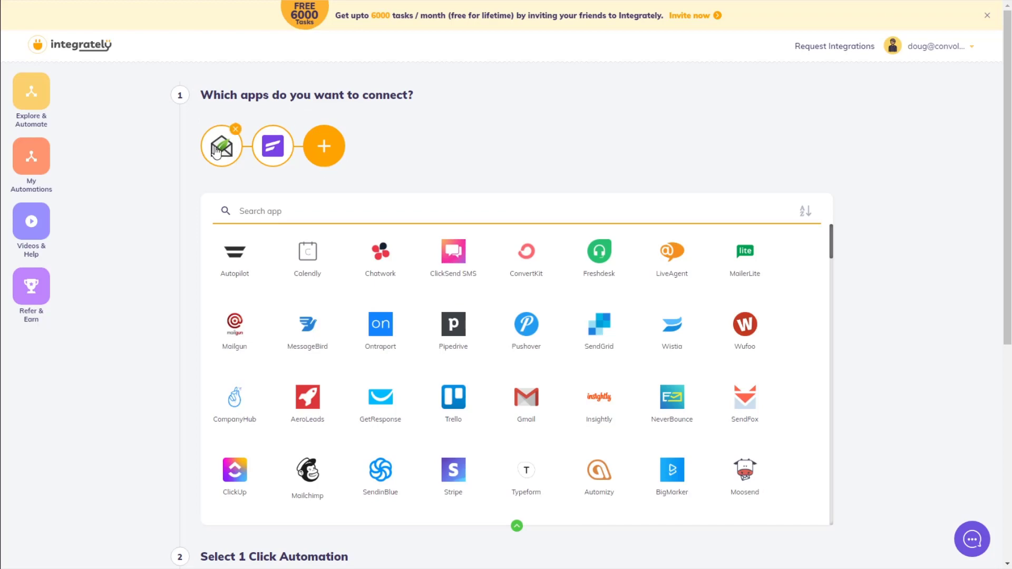
scroll(380, 190, "down", 3)
scroll(255, 325, "down", 3)
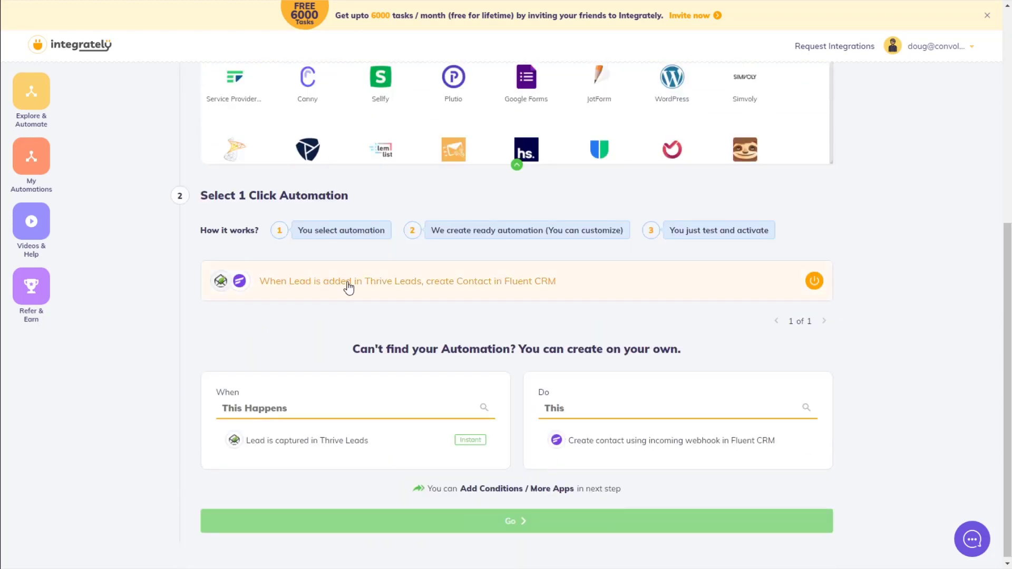
left_click(298, 288)
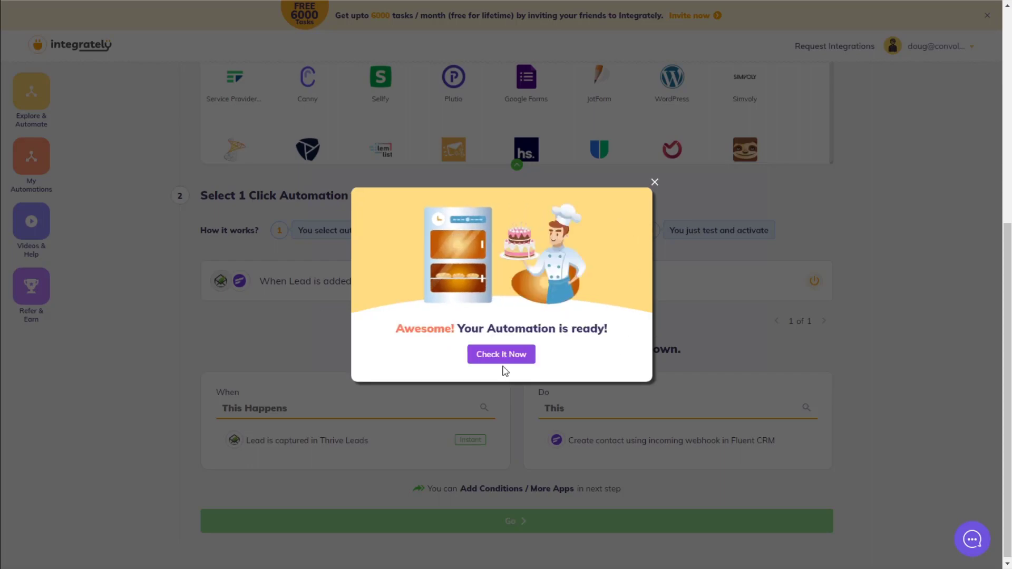
Open the new Integrately automation, start the Thrive Leads connection, and copy its webhook URL
left_click(500, 358)
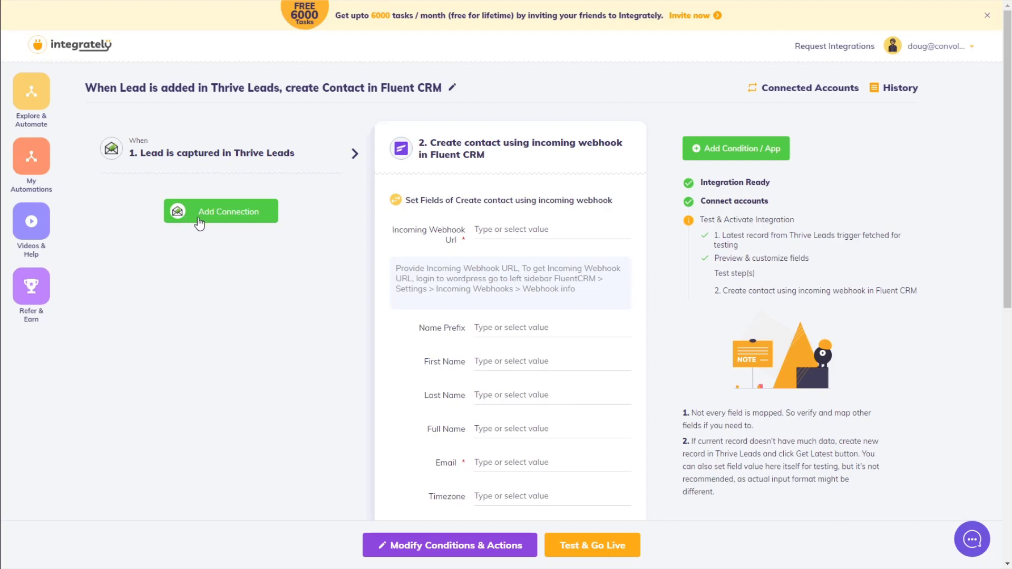
left_click(245, 222)
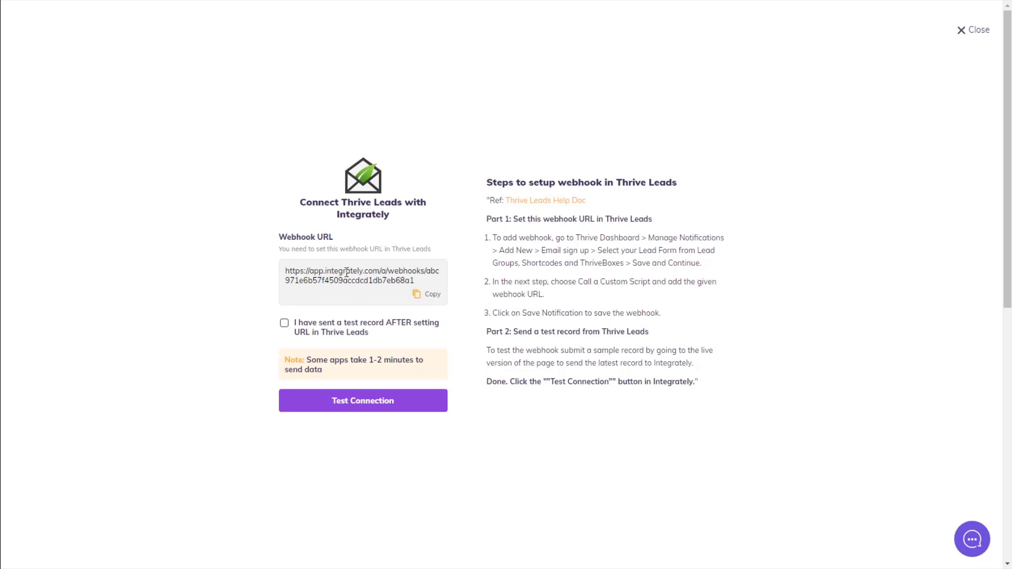
left_click(432, 297)
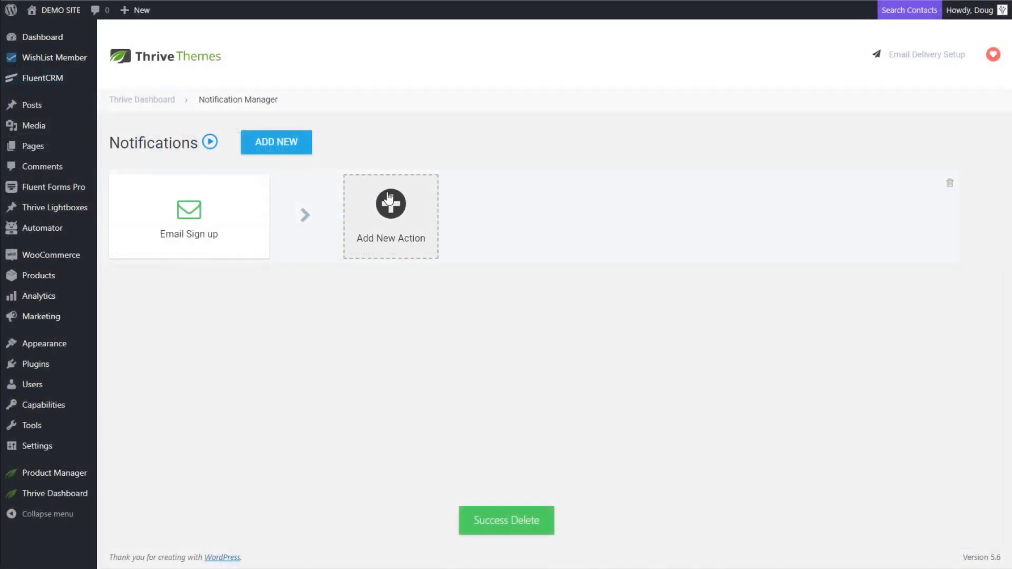
left_click(390, 208)
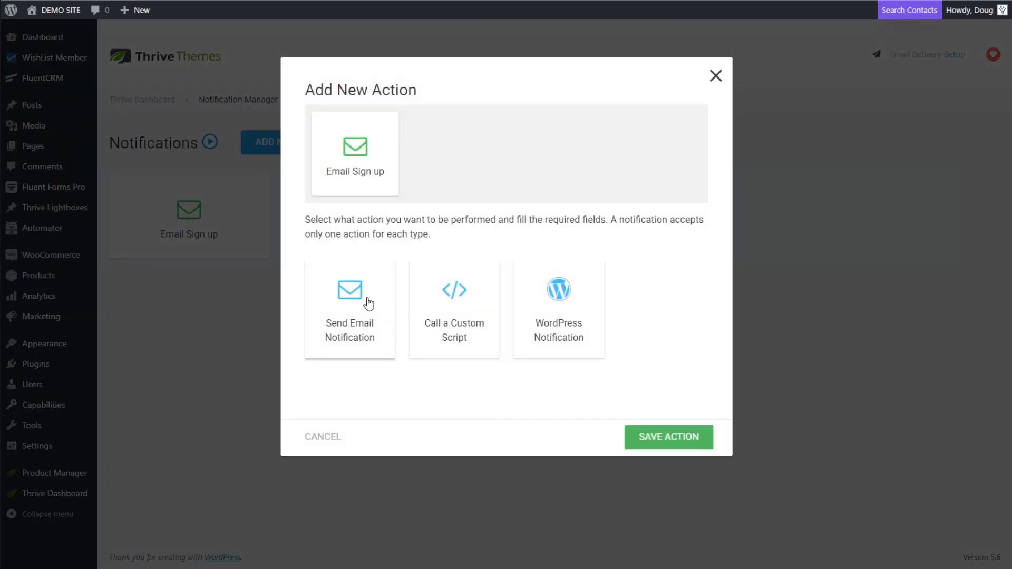
Add a custom script action to the Email Sign up notification using the Integrately webhook URL
left_click(438, 324)
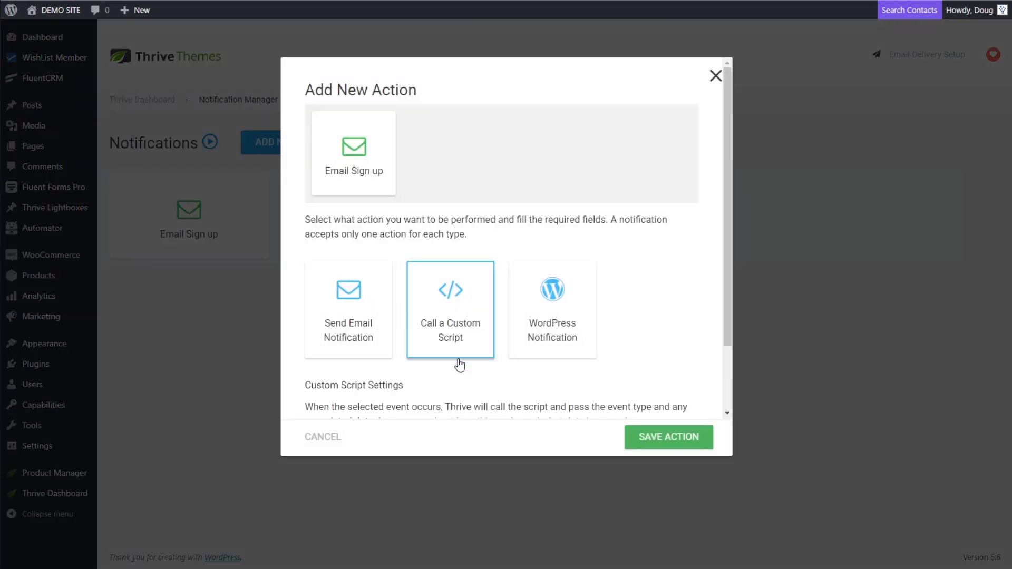
scroll(469, 363, "down", 2)
left_click(392, 379)
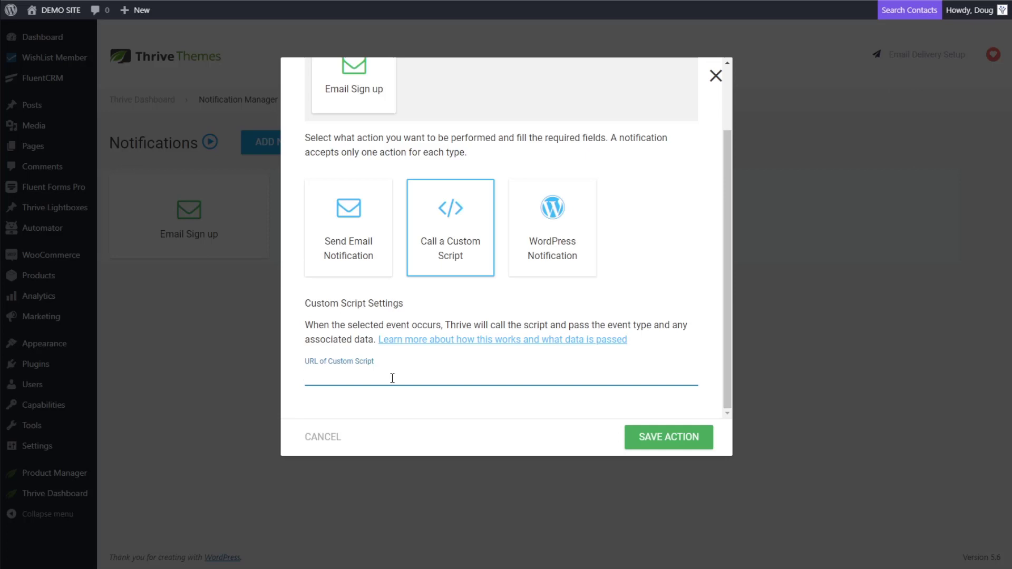
key("ctrl+v")
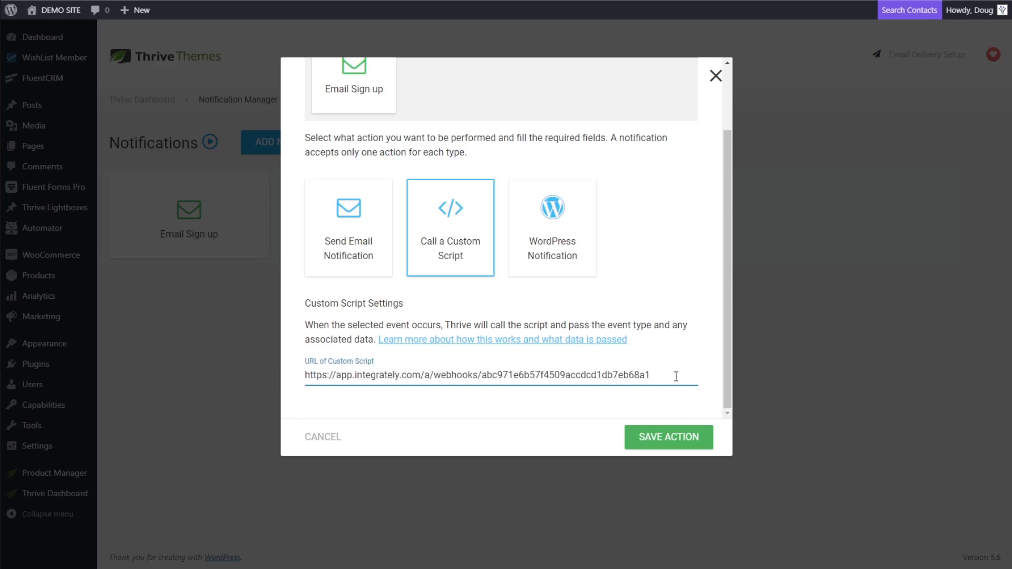
left_click(665, 445)
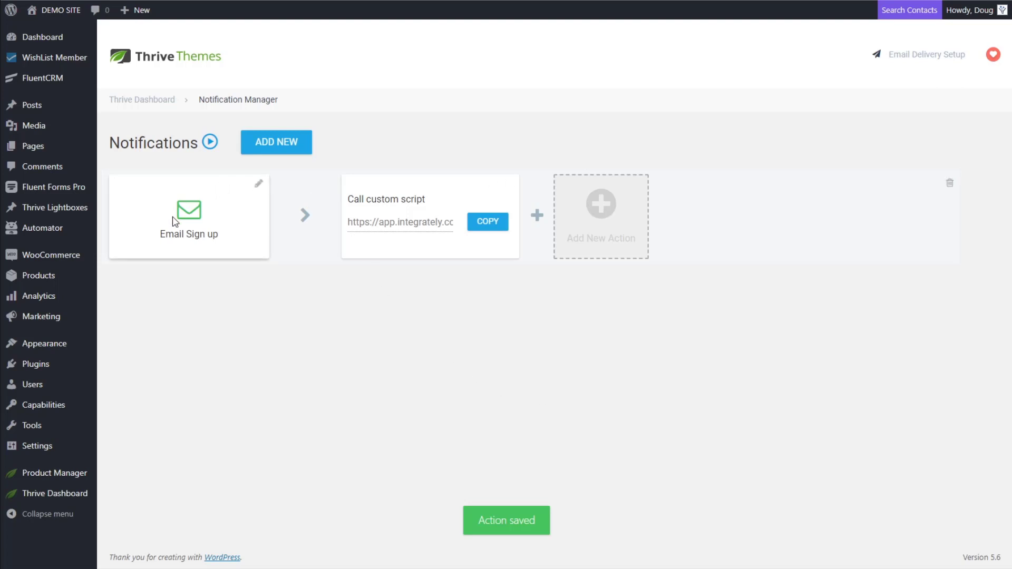
Save the Email Sign up trigger and return to Integrately
left_click(258, 189)
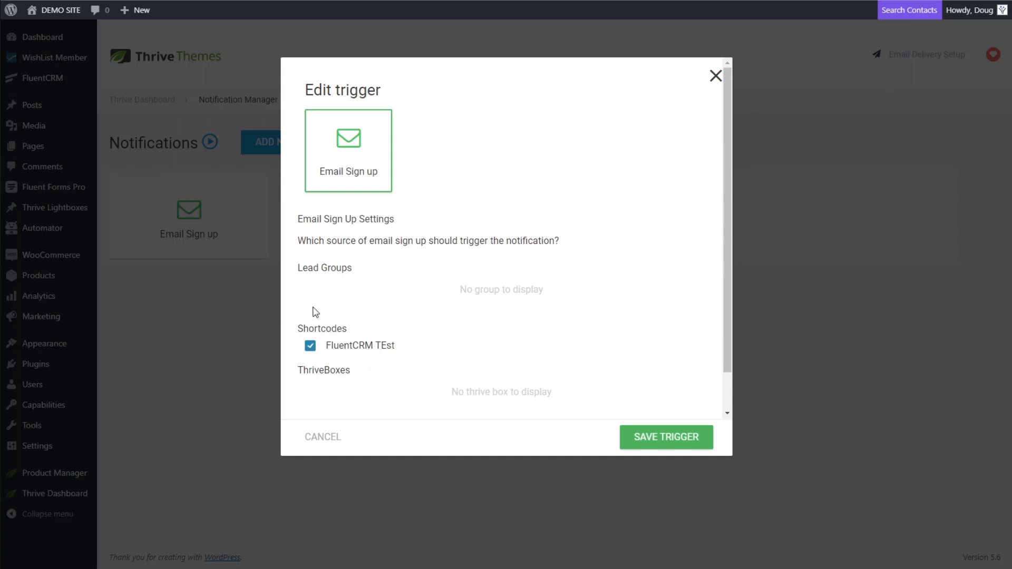
left_click(665, 435)
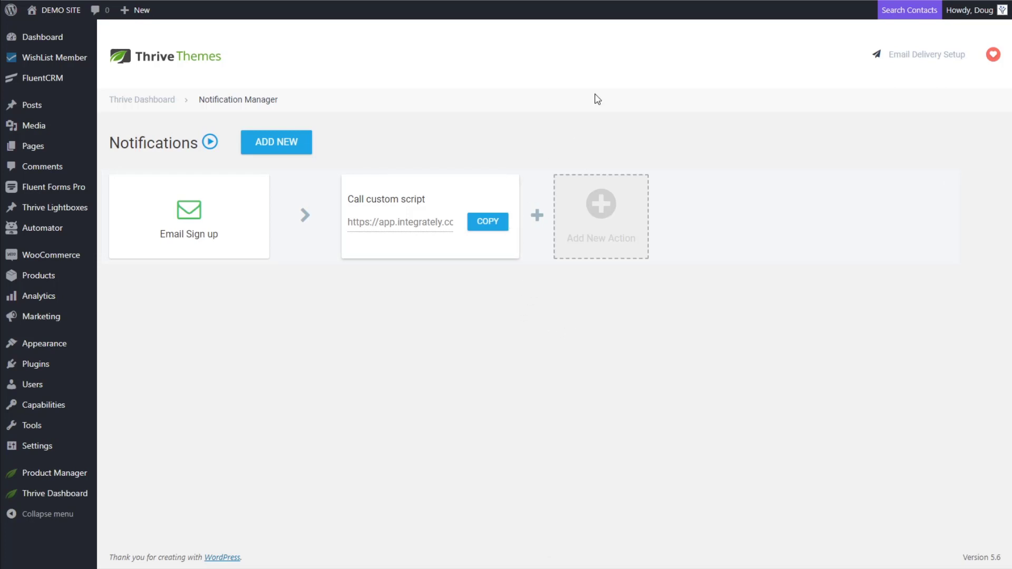
key("alt+Tab")
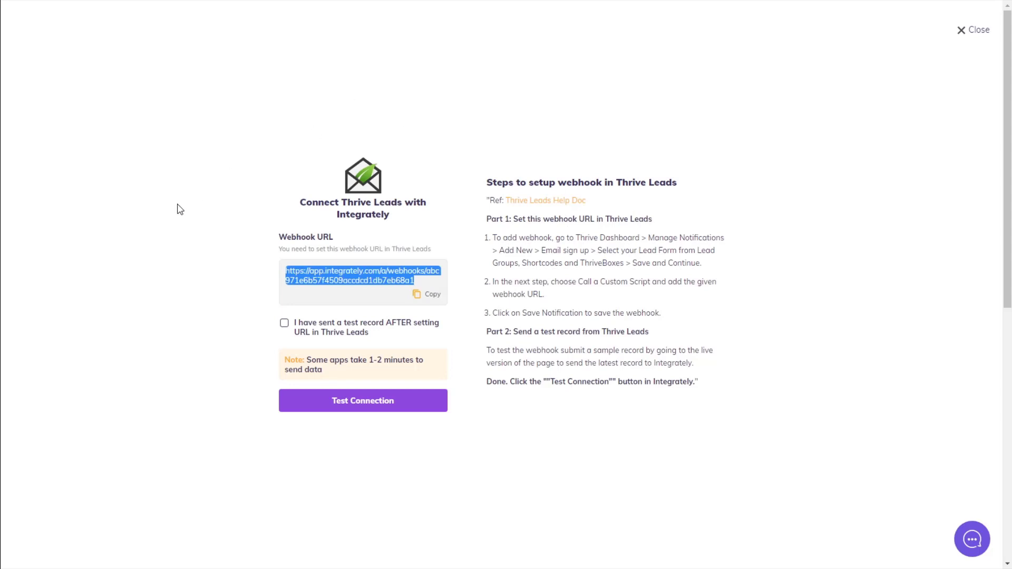
Tick 'I have sent a test record AFTER setting URL in Thrive Leads' in Integrately
left_click(197, 248)
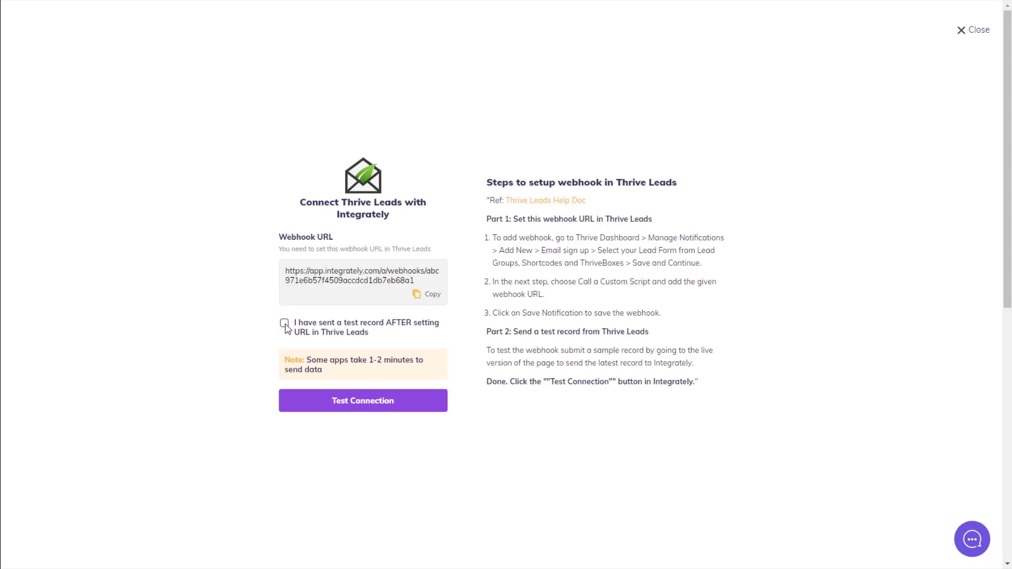
left_click(284, 323)
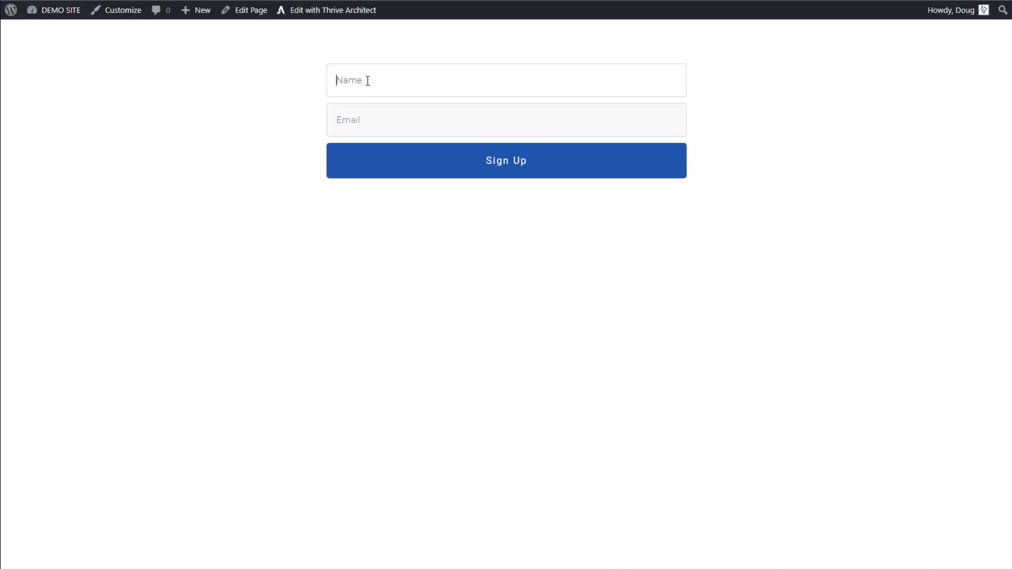
Submit a test signup on the Thrive Leads form with a first name and a test e-mail address
type("Doug")
key("Tab")
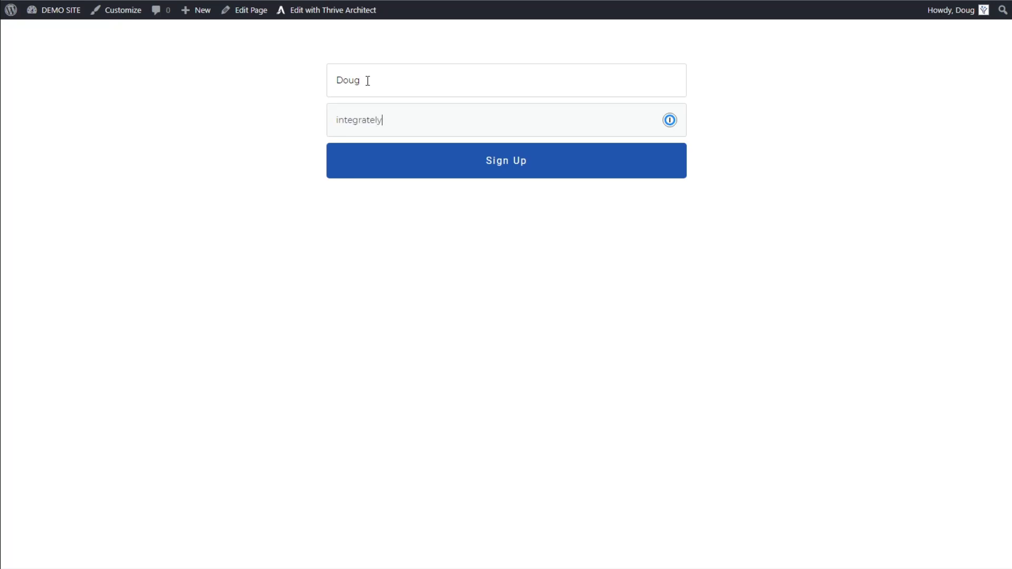
left_click(495, 175)
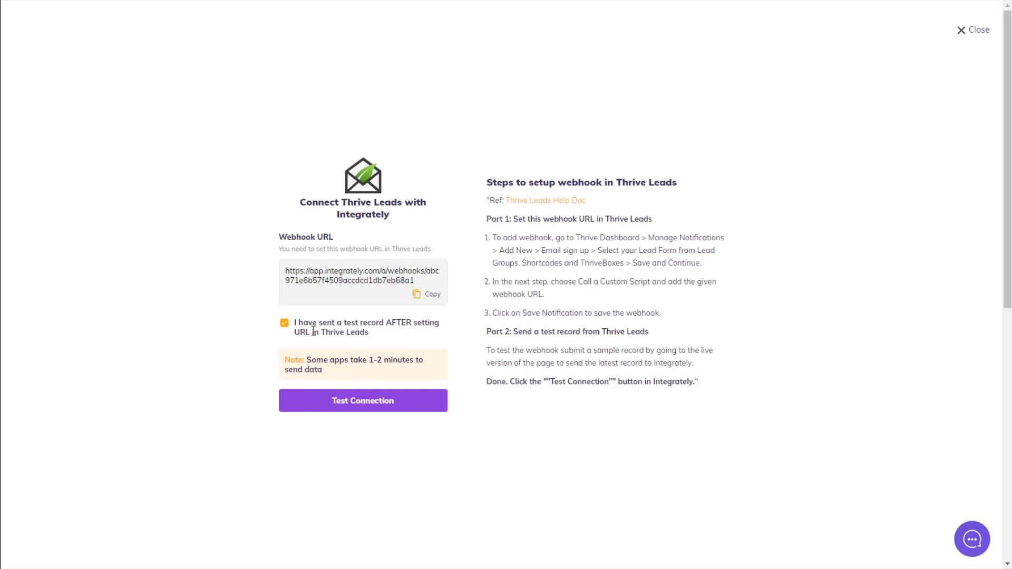
Test the Thrive Leads connection and refresh data to load the thrv_signup record with User Email
left_click(356, 405)
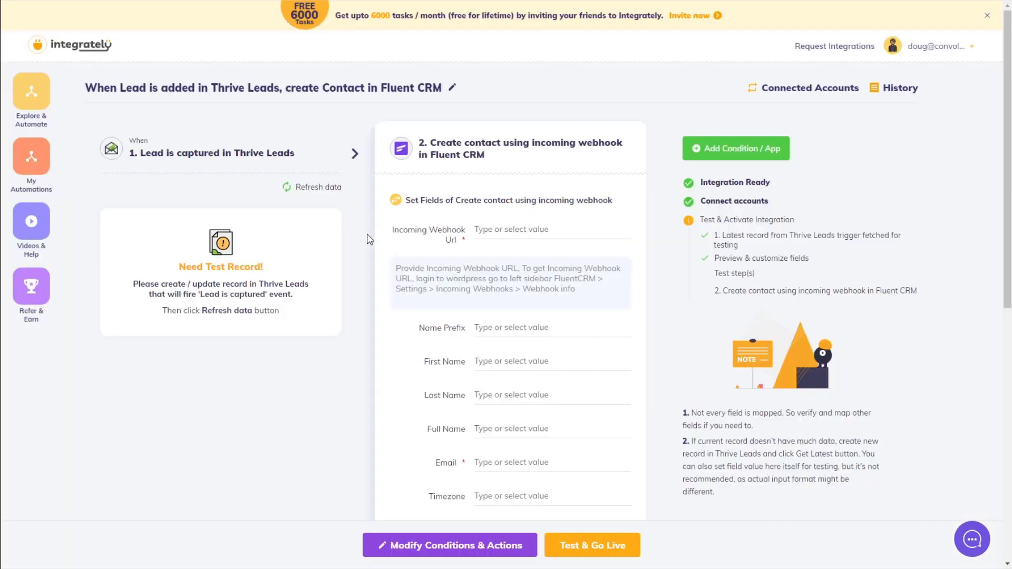
left_click(311, 190)
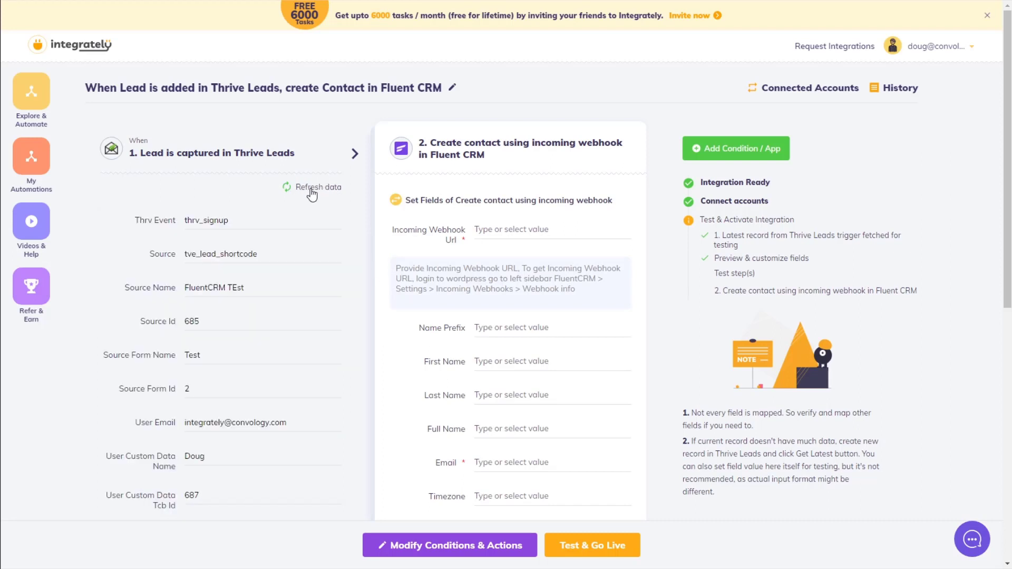
triple_click(142, 422)
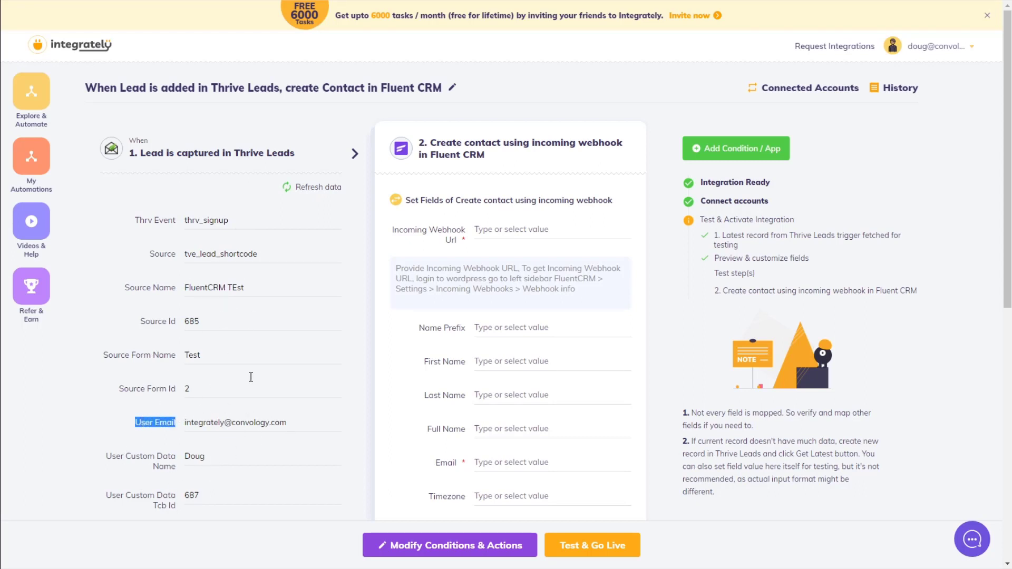
scroll(232, 449, "down", 2)
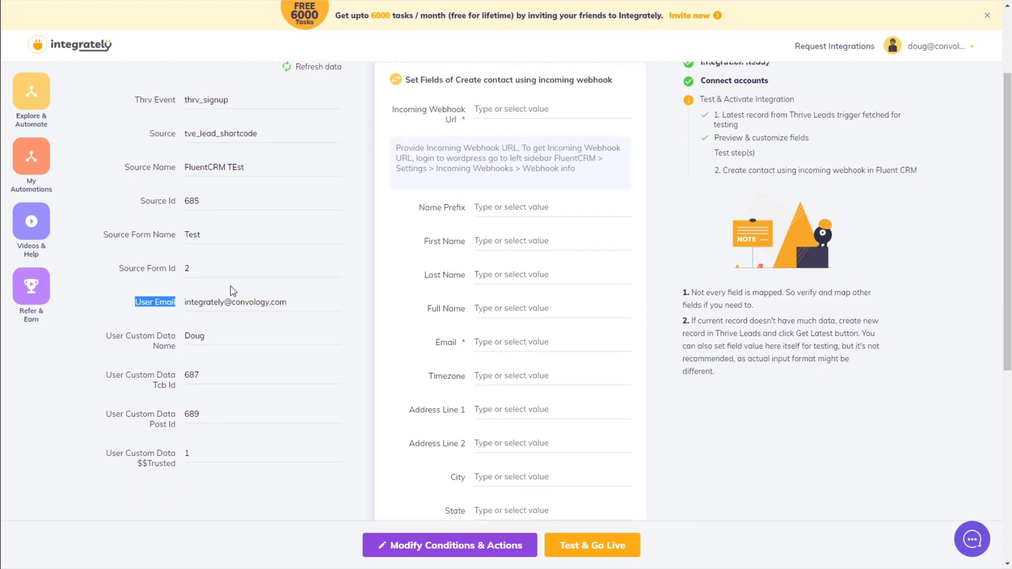
scroll(232, 291, "up", 2)
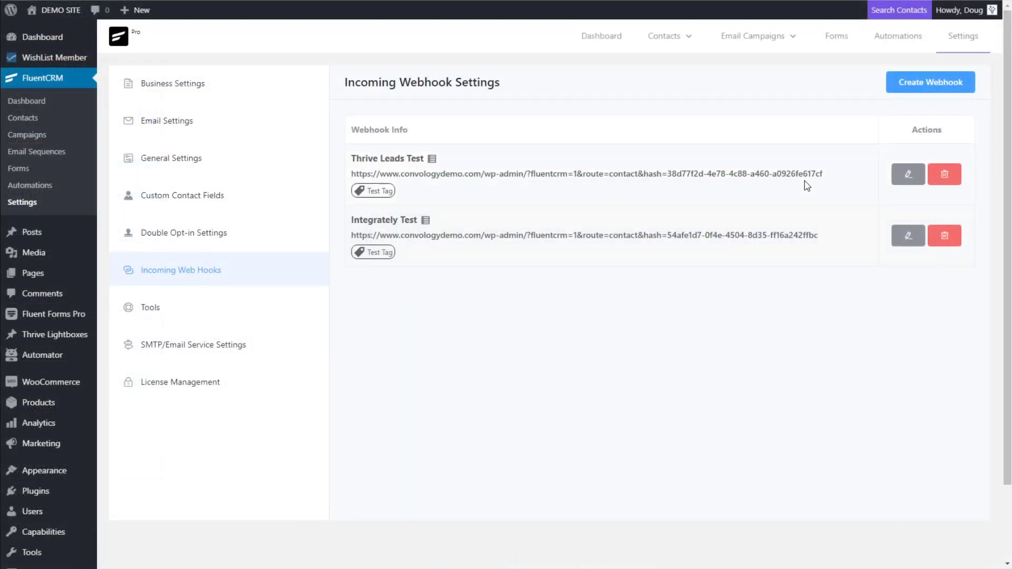
Select the Thrive Leads Test incoming webhook URL in FluentCRM
left_click_drag(823, 173, 349, 173)
key("ctrl+c")
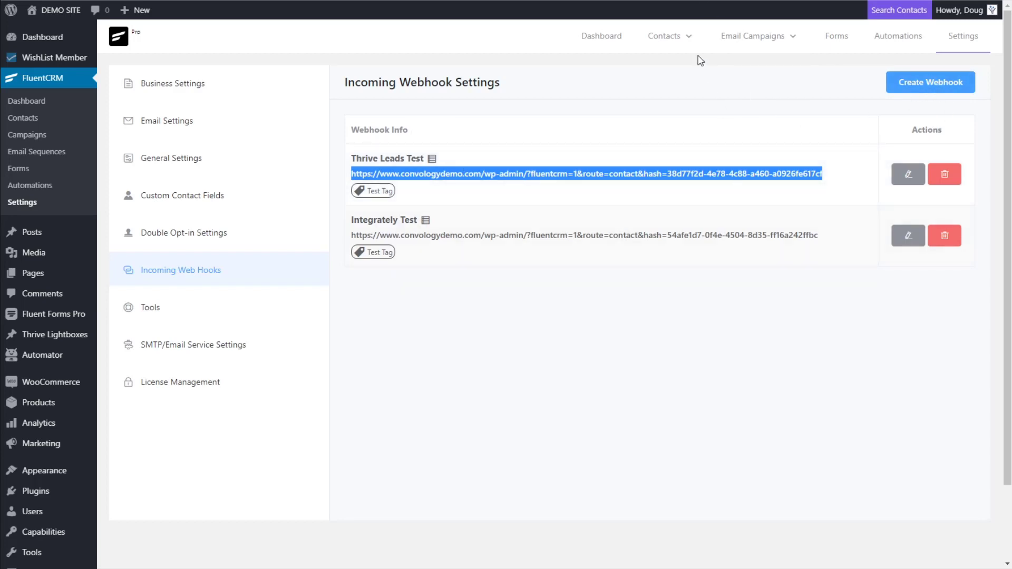
Paste the FluentCRM webhook URL into Integrately's Incoming Webhook Url field
key("alt+Tab")
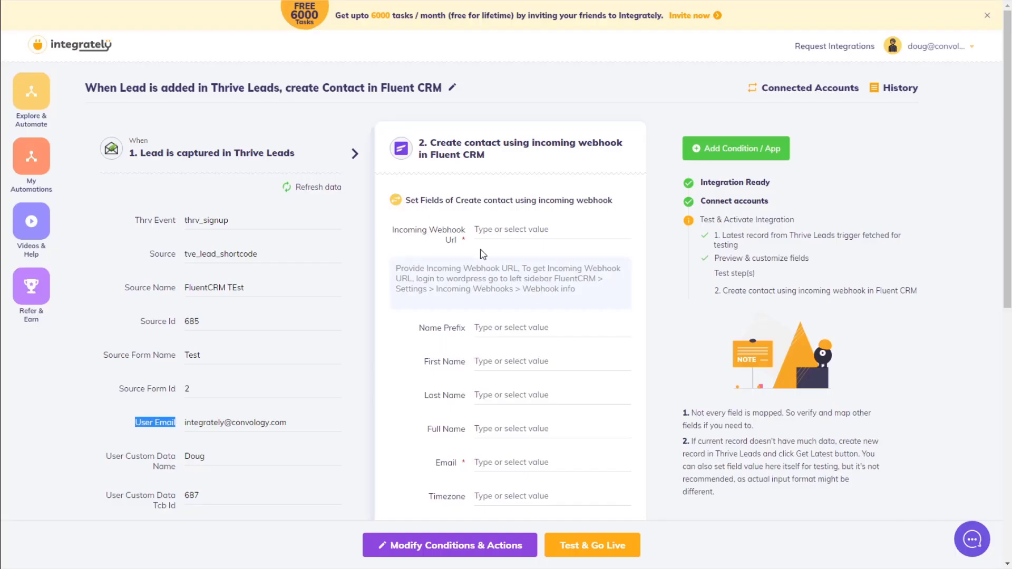
left_click(490, 230)
key("ctrl+v")
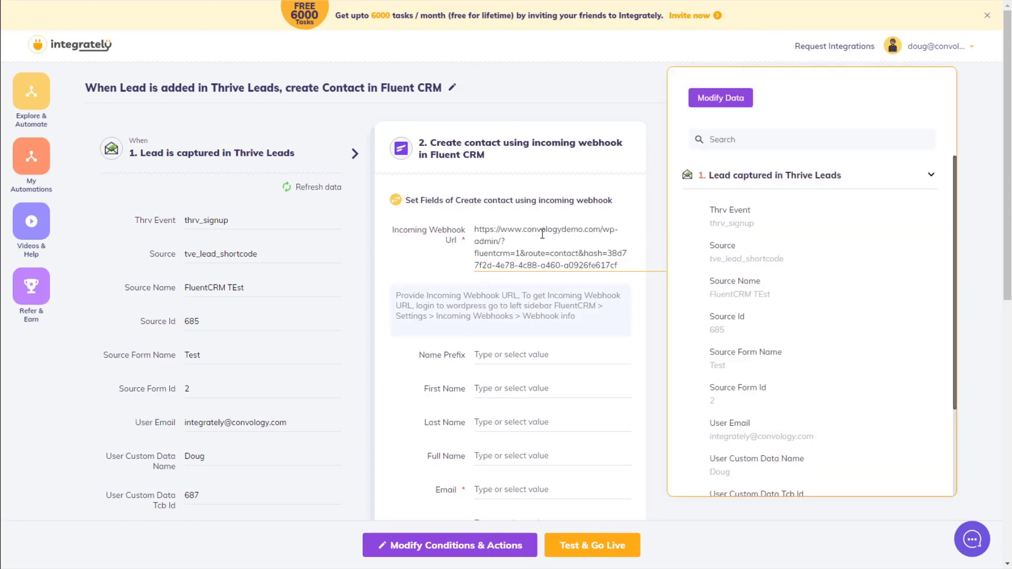
scroll(480, 349, "down", 1)
Map First Name to User Custom Data Name and Email to User Email, then Test & Go Live
left_click(474, 328)
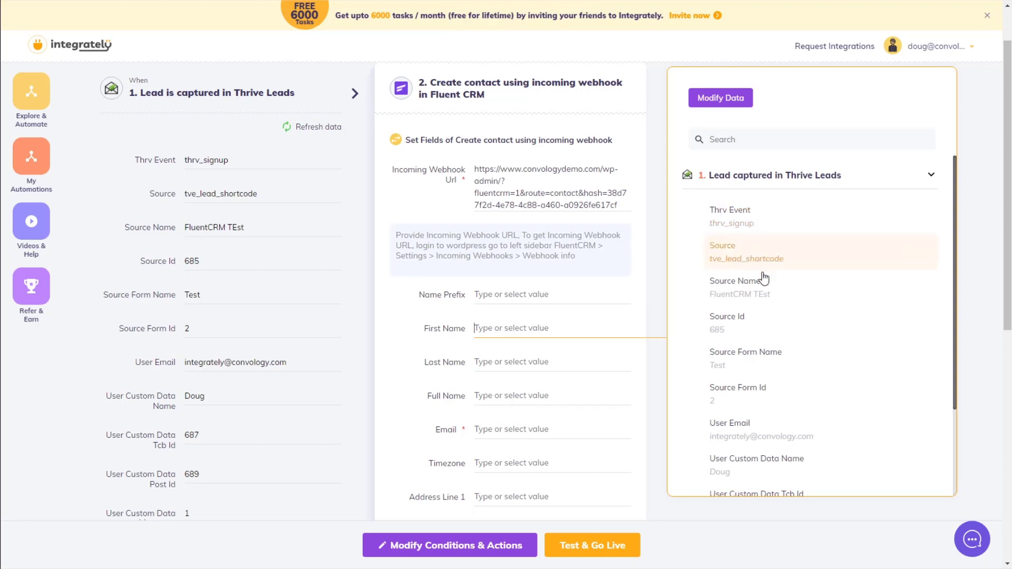
scroll(769, 315, "down", 1)
scroll(769, 315, "down", 3)
left_click(733, 355)
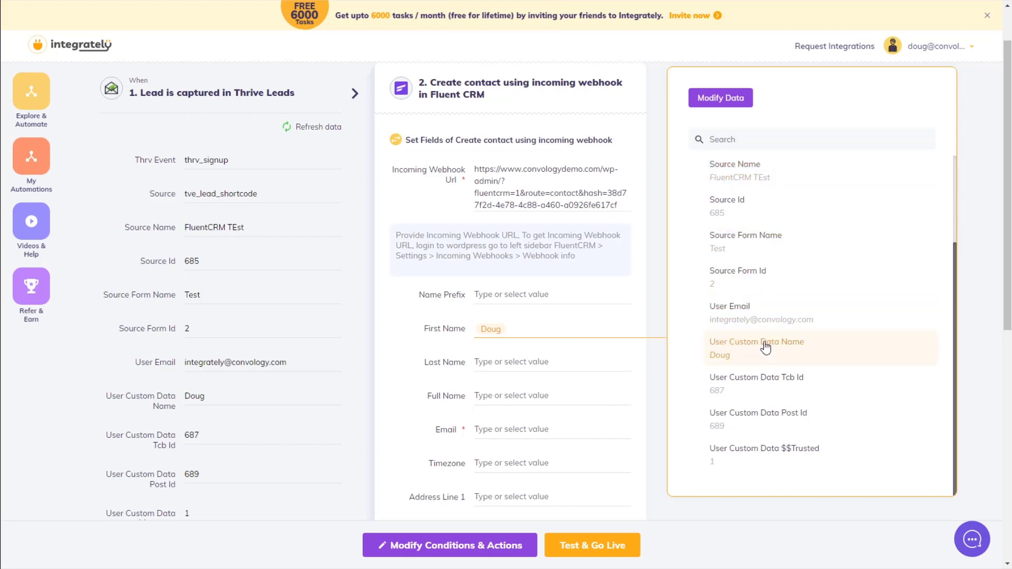
scroll(739, 372, "down", 1)
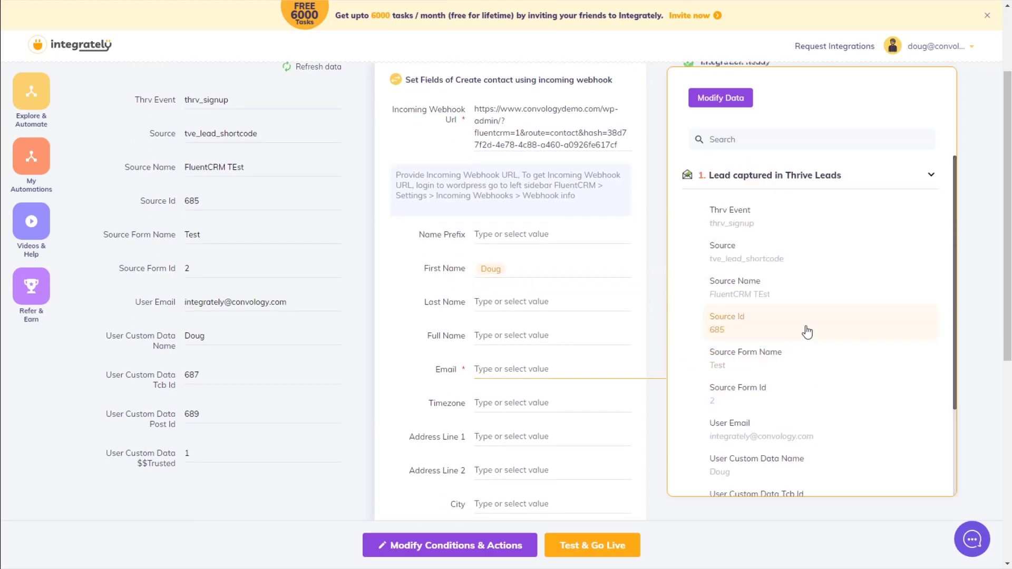
scroll(806, 332, "down", 1)
left_click(754, 375)
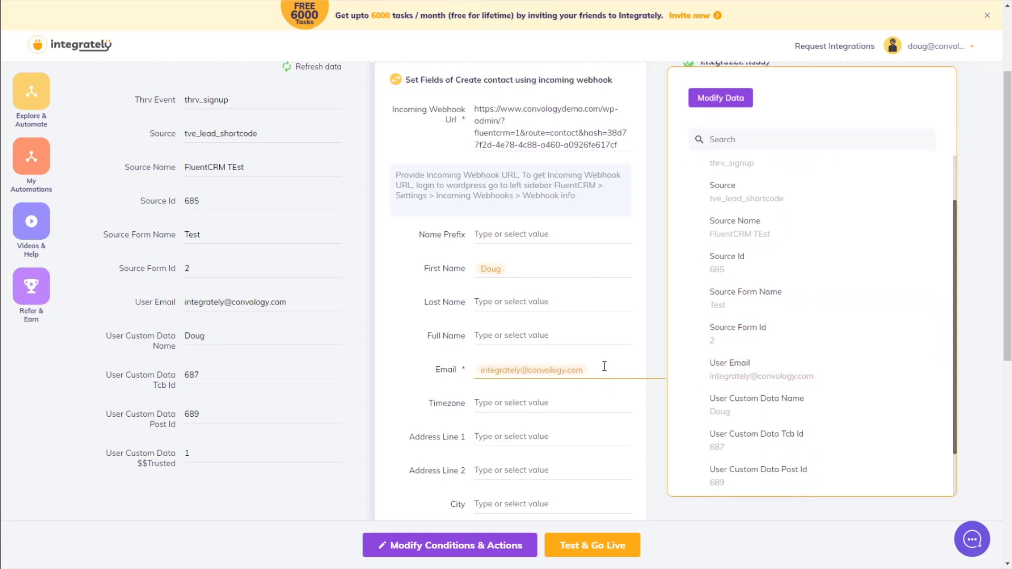
left_click(581, 546)
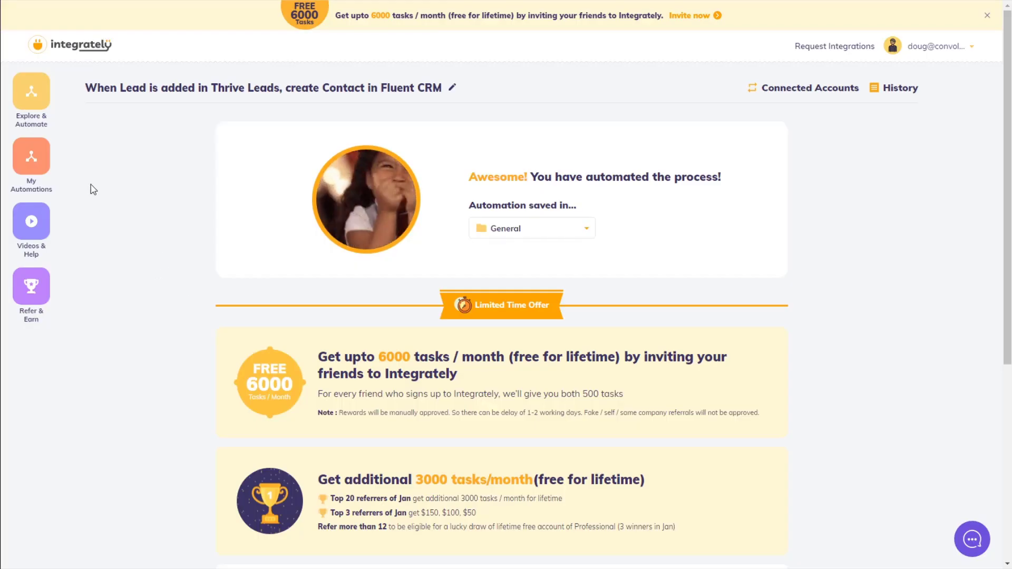
Go to My Automations to see the saved, active automation
left_click(54, 162)
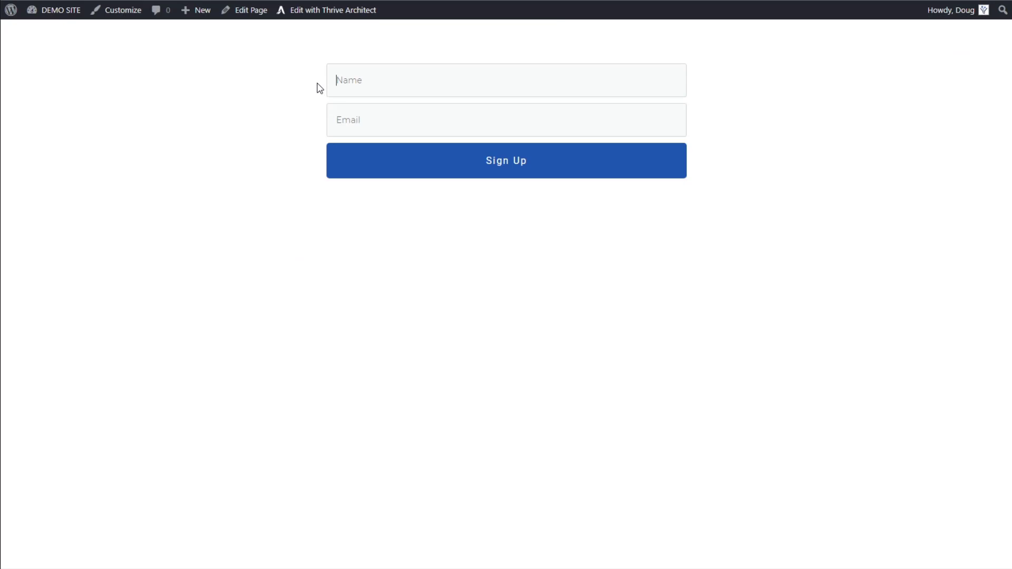
Submit a second test signup on the form with a new name and test e-mail address
type("Mr Tester")
key("Tab")
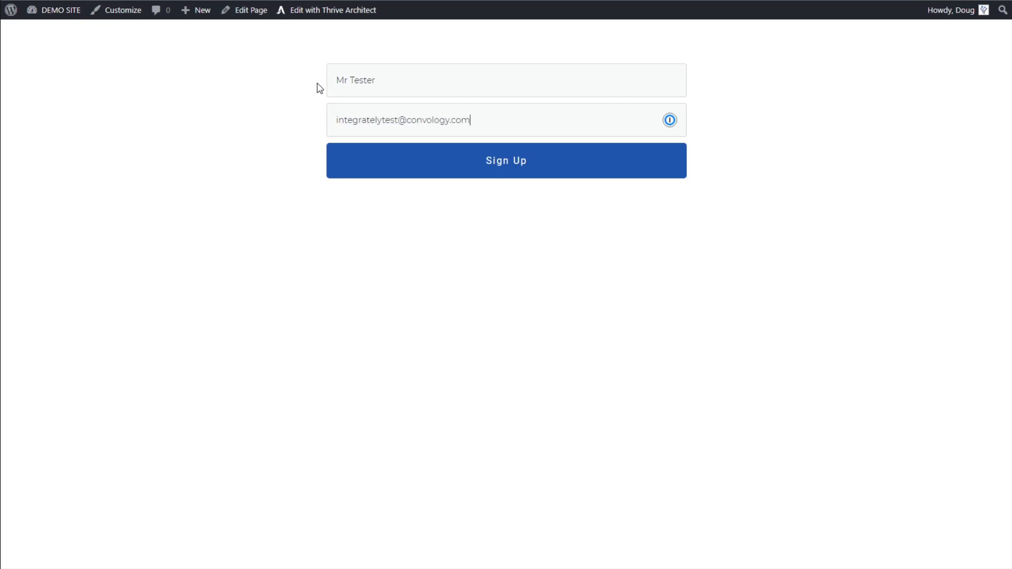
left_click(489, 166)
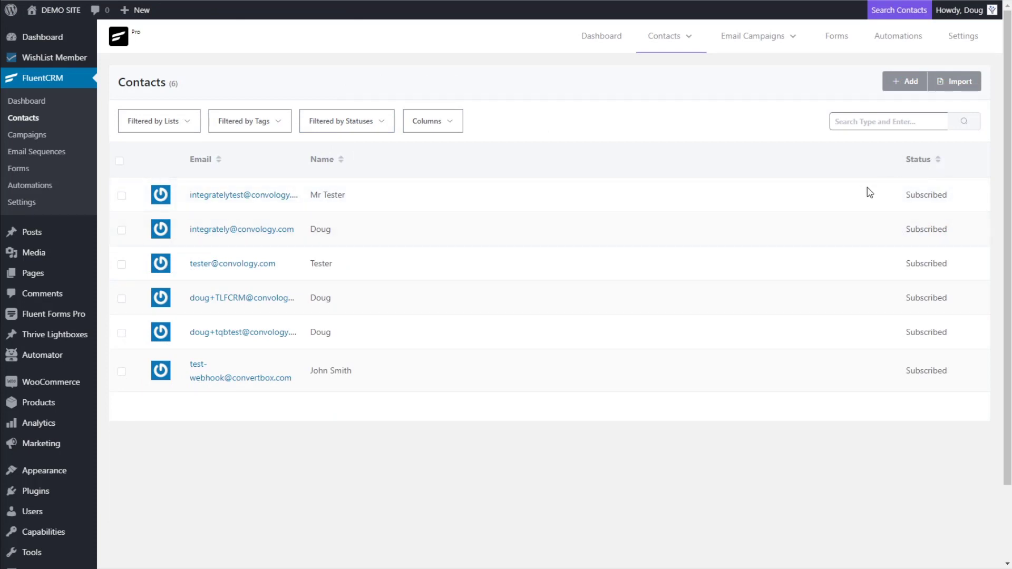
Open the newest contact's profile from the FluentCRM Contacts list
left_click(261, 193)
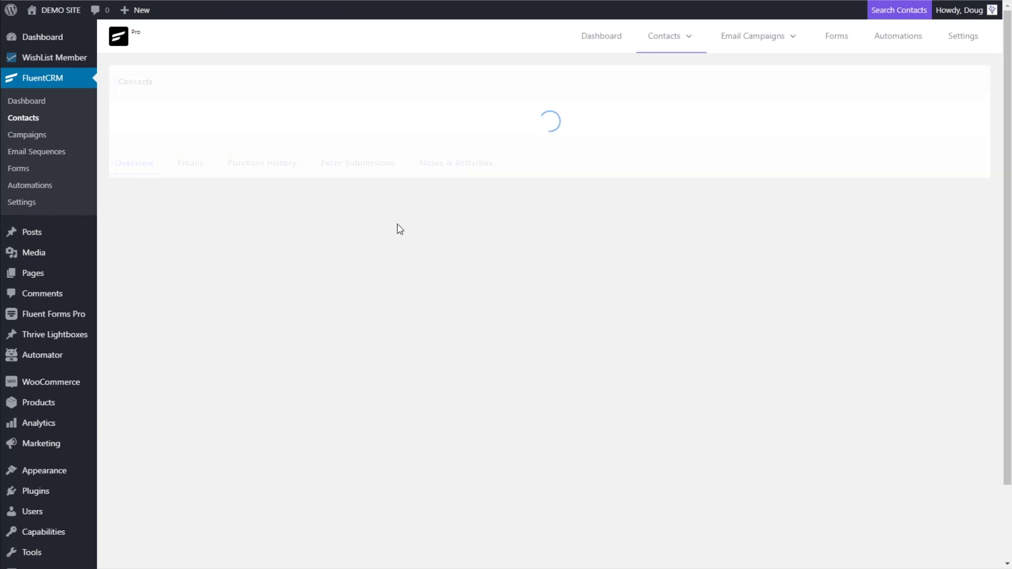